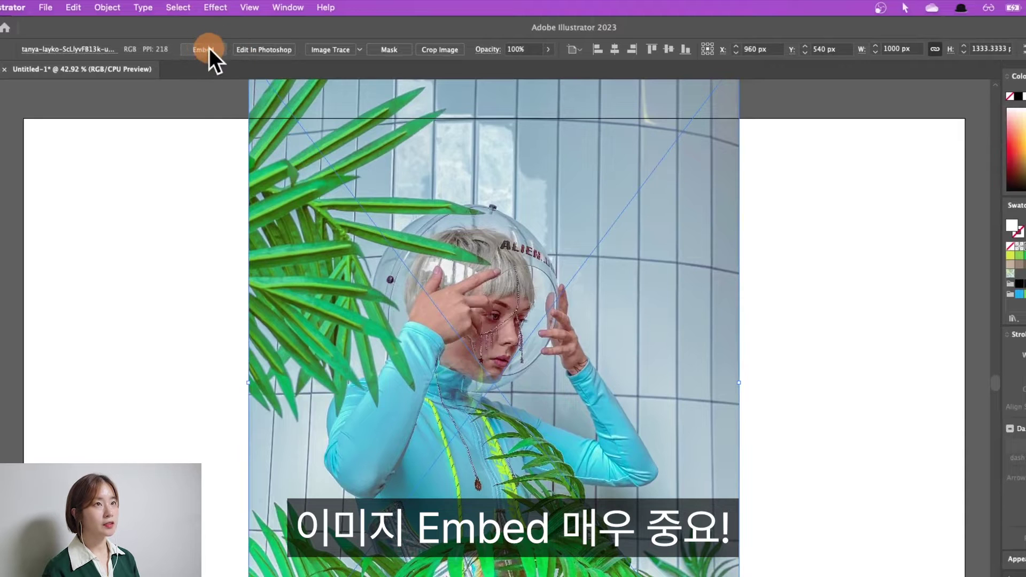
Embed the linked photo in the document.
click(199, 49)
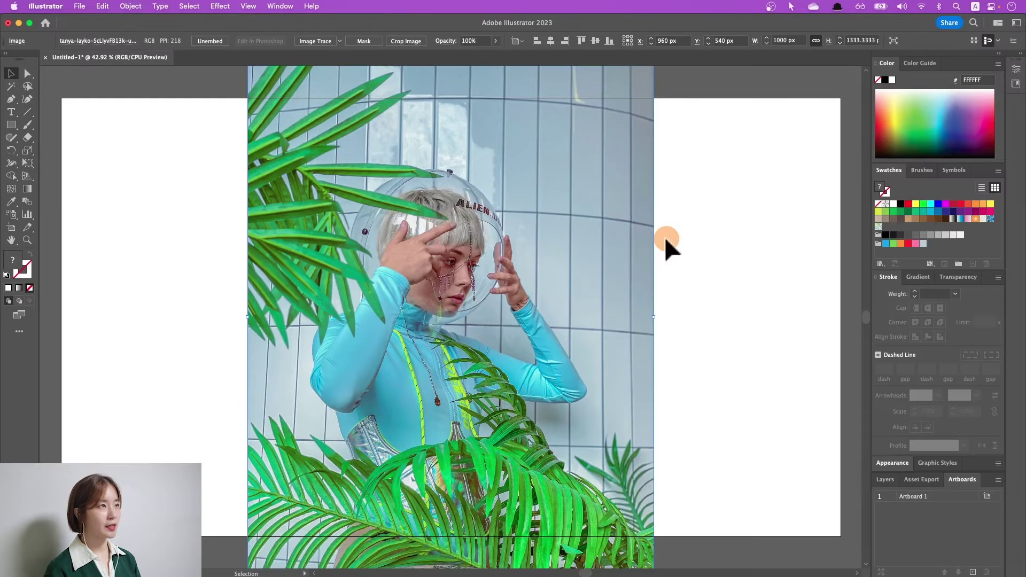
Draw a white star about 851 × 809 px over the woman in the photo.
click(11, 125)
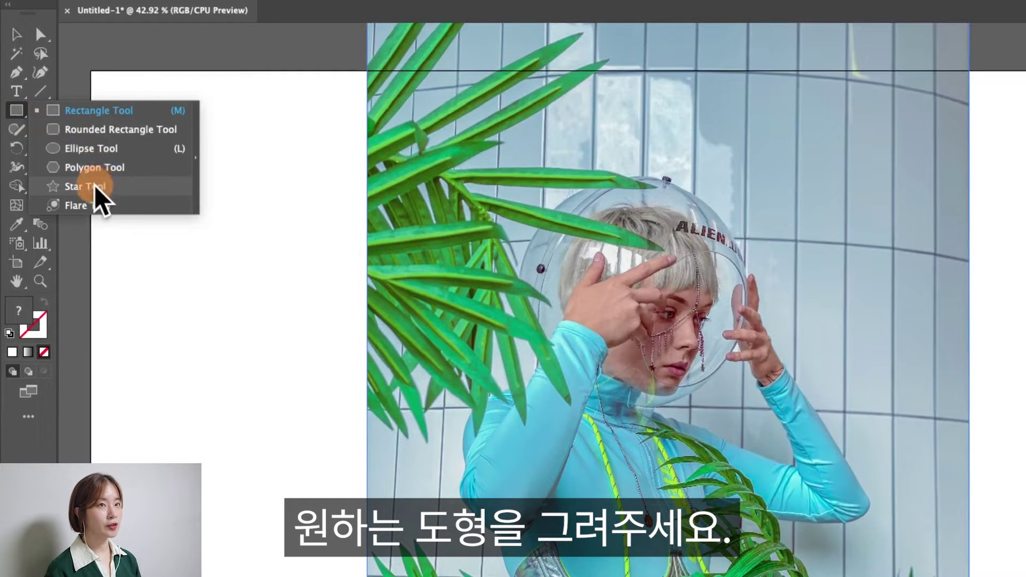
click(98, 187)
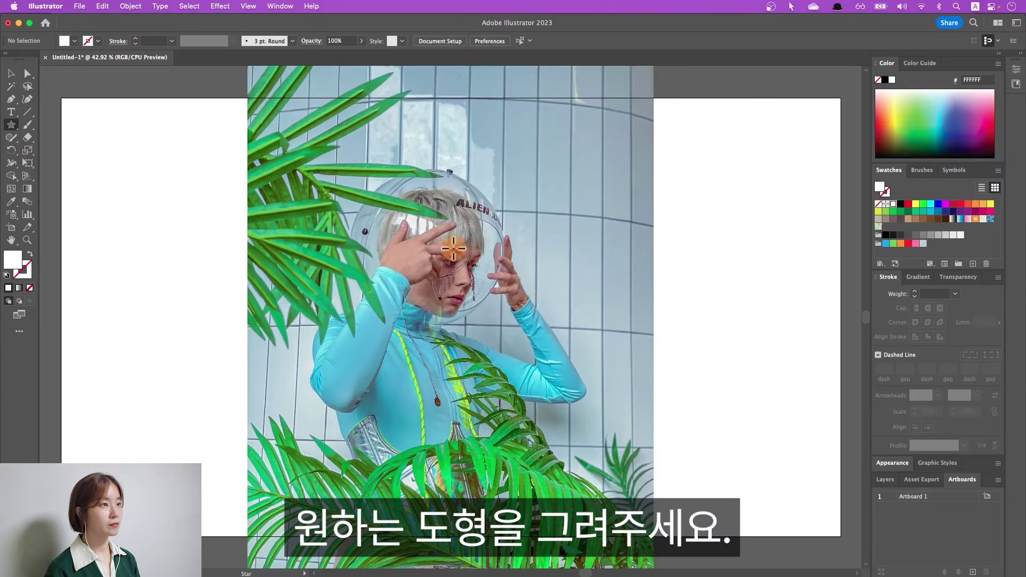
drag(674, 294, 778, 491)
drag(524, 380, 550, 404)
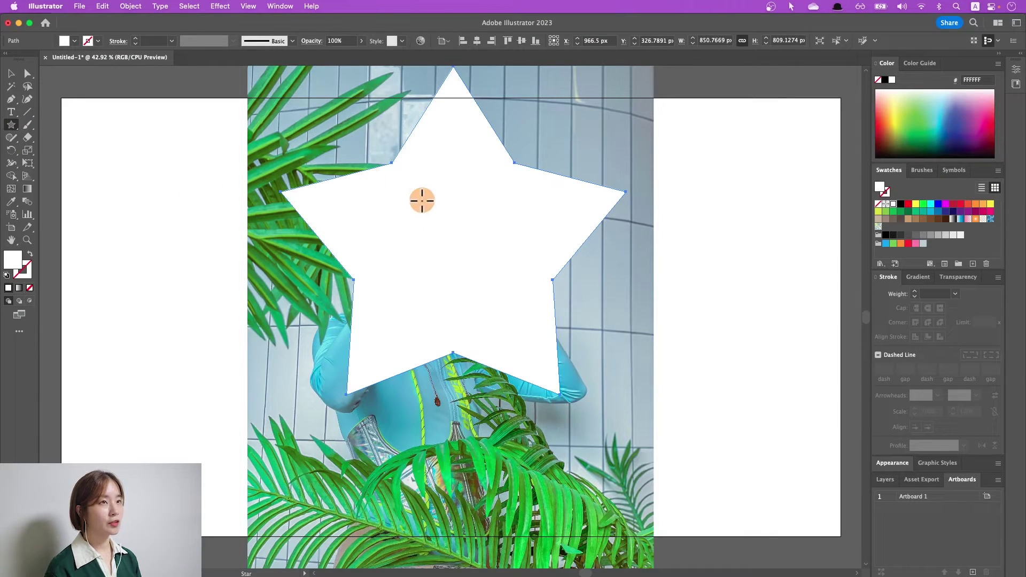
Make a clipping mask from the star and the photo.
key(v)
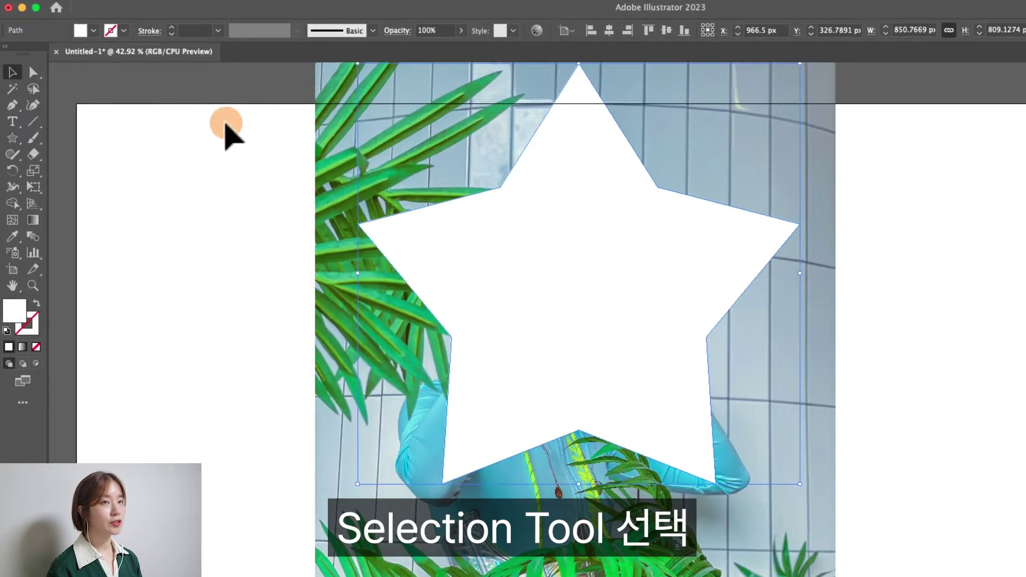
drag(251, 123, 742, 430)
right_click(684, 182)
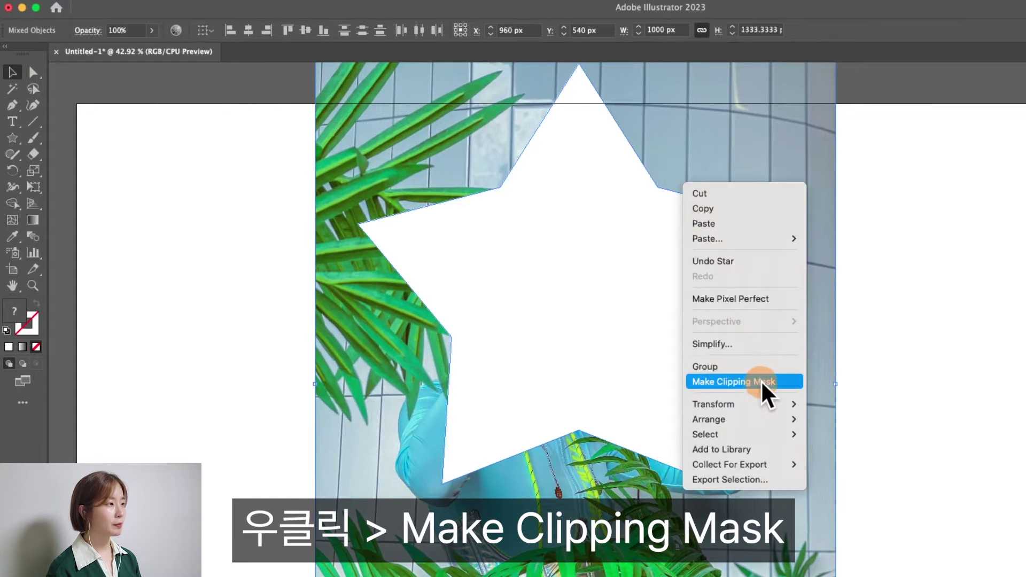
click(746, 383)
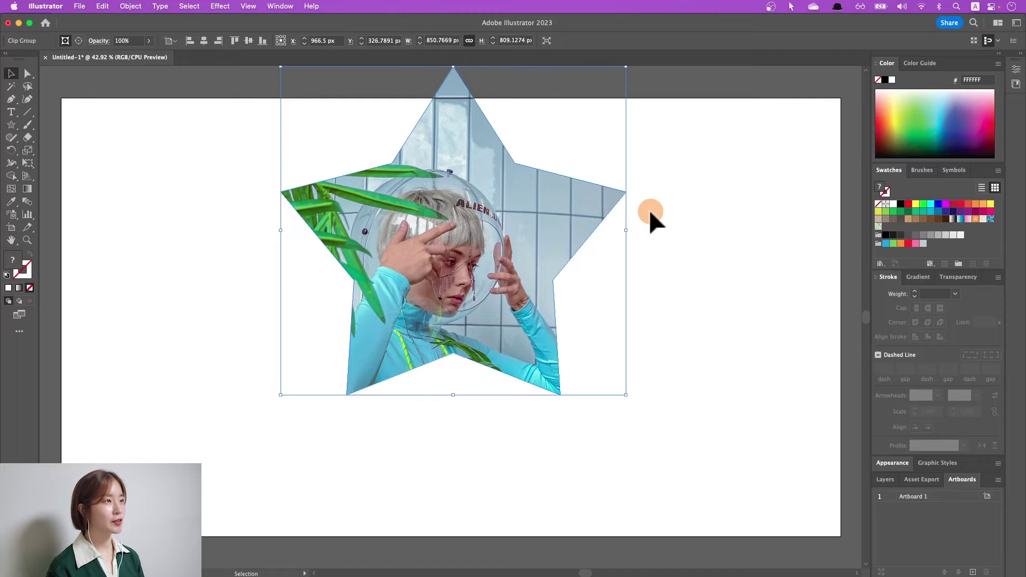
Release the star's clipping mask and delete the leftover star path.
right_click(550, 202)
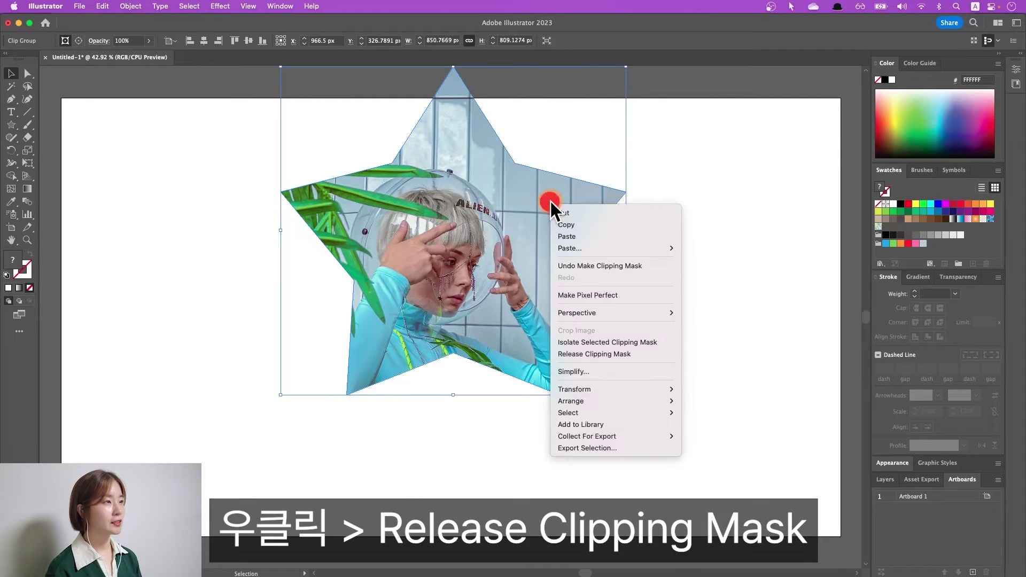
click(598, 354)
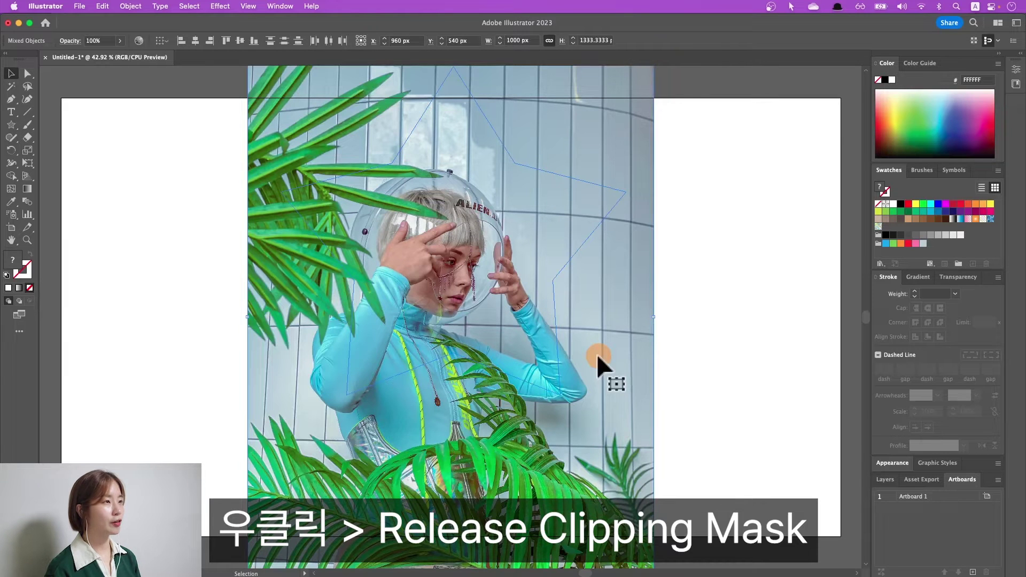
click(672, 208)
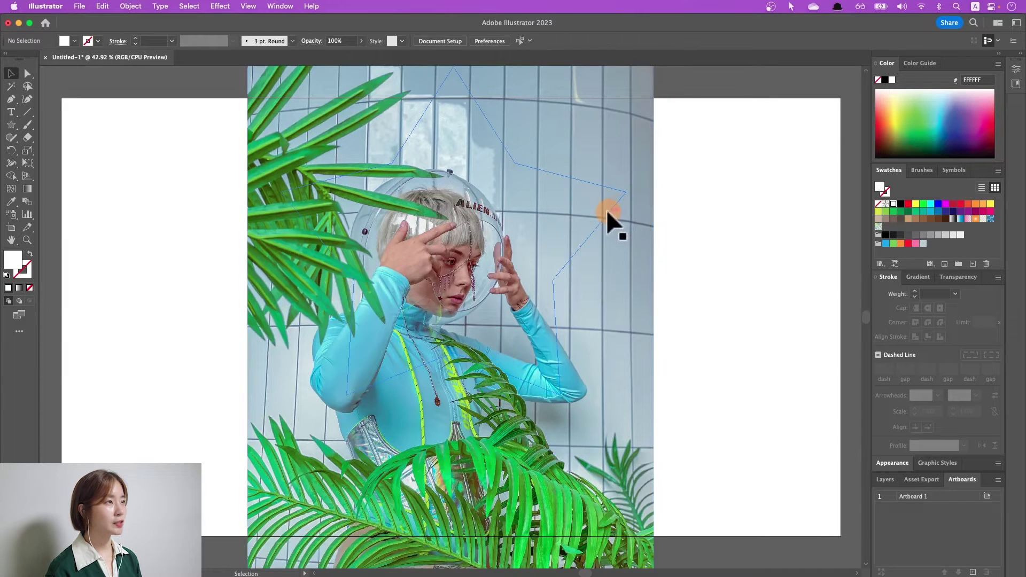
drag(606, 210, 710, 210)
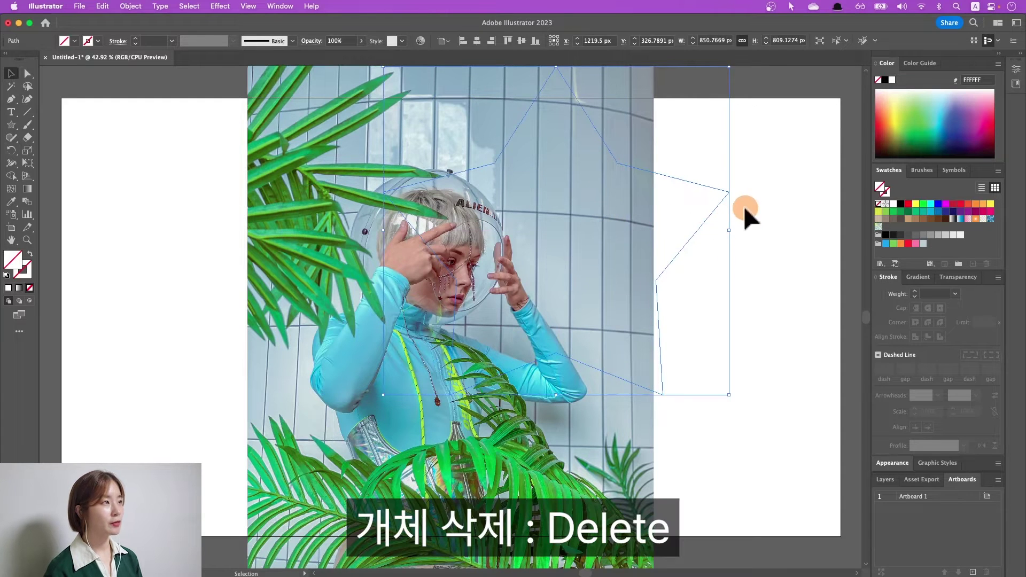
key(Delete)
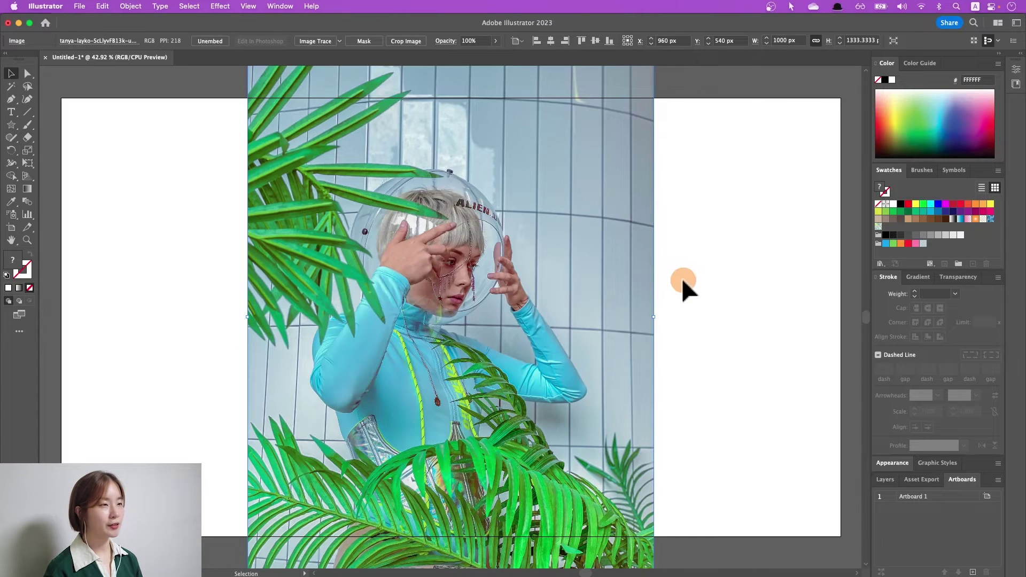
Move the photo to the left side of the artboard and draw a 130 px orange (FF931E) square on the empty area.
drag(612, 272, 373, 267)
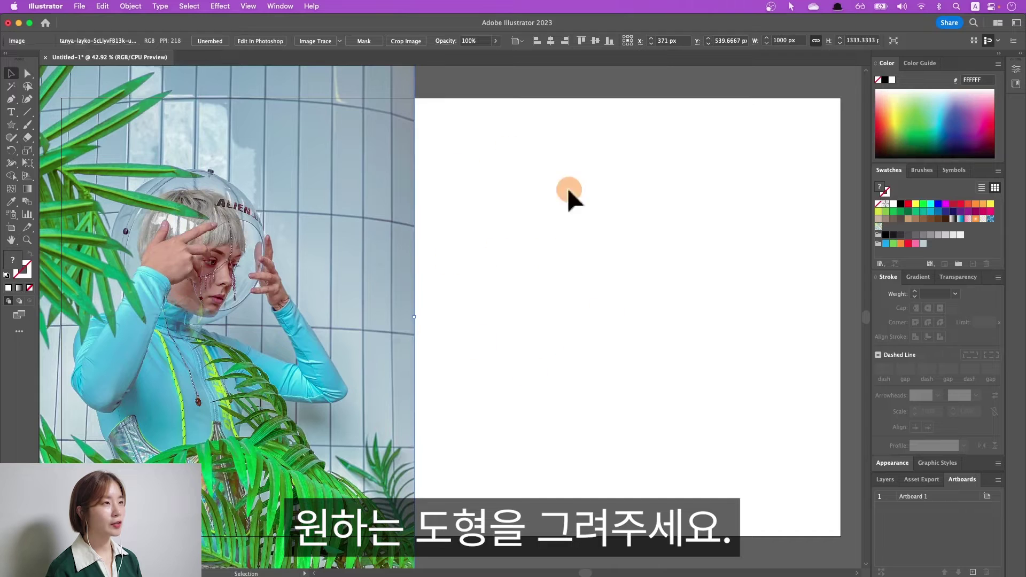
drag(11, 125, 55, 125)
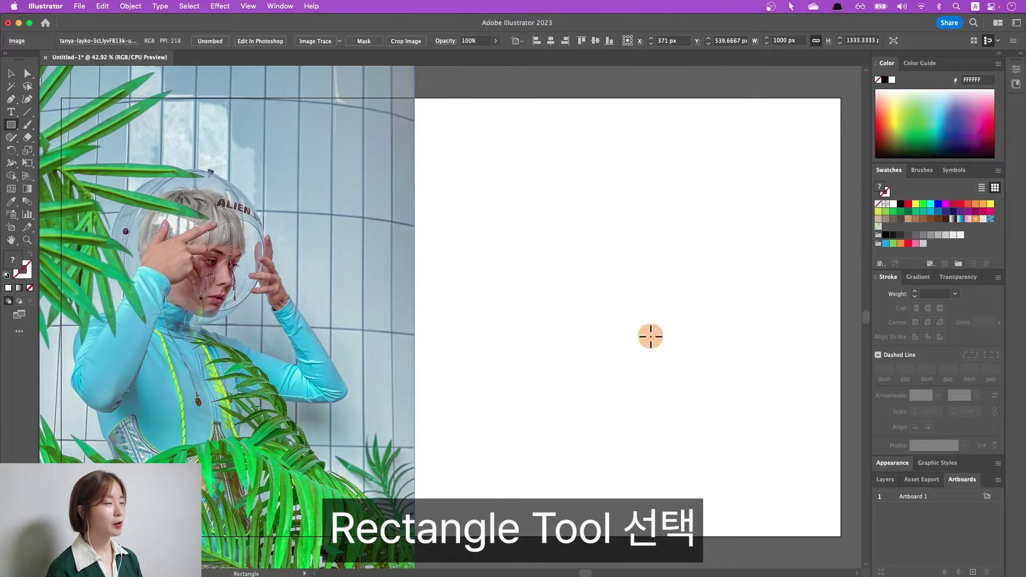
drag(454, 143, 507, 196)
click(901, 243)
key(v)
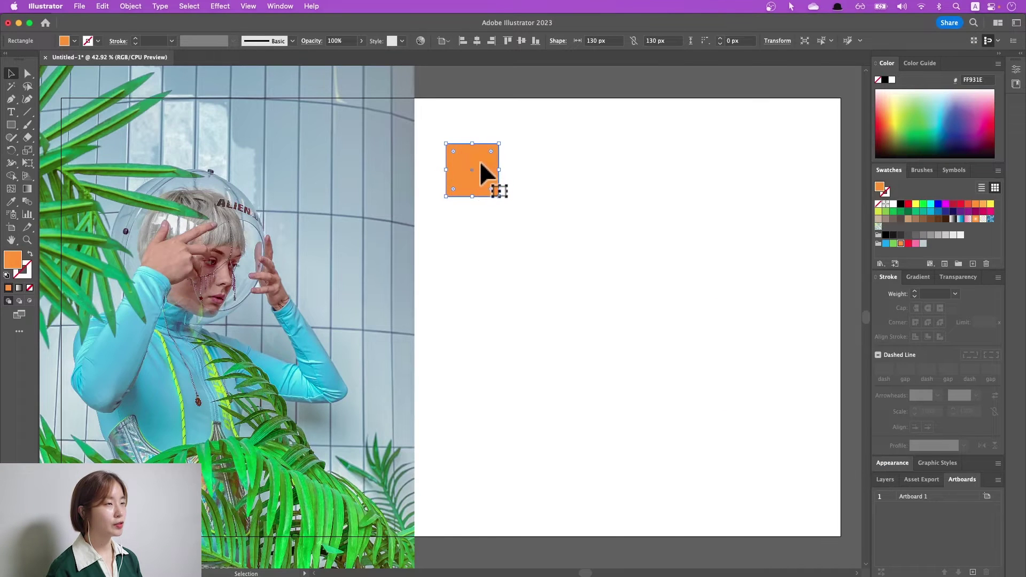
Copy the square directly beside itself and repeat the copy until a row of seven touching squares is formed.
scroll(481, 179, up, 1)
drag(485, 166, 539, 173)
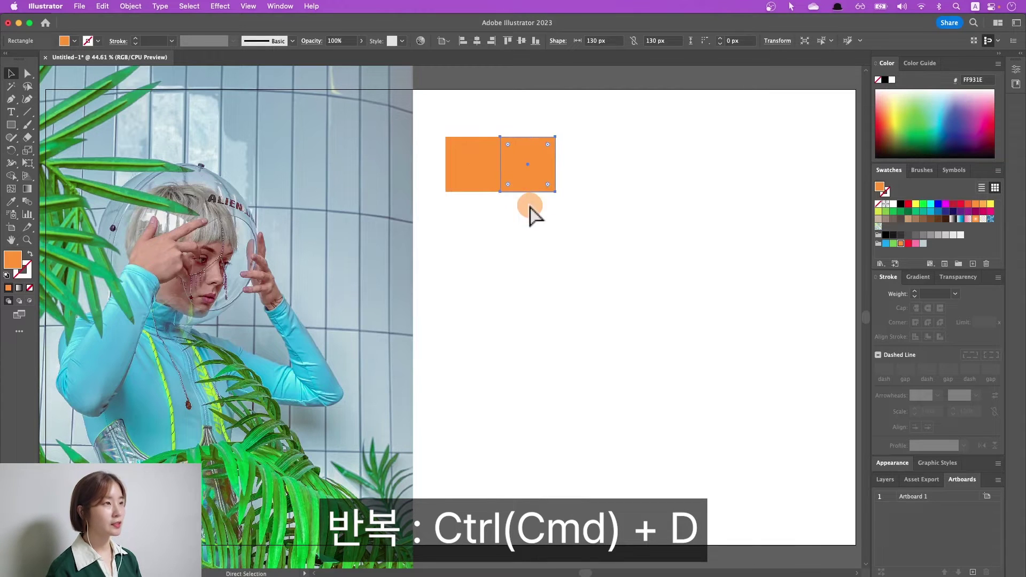
key(super+d)
key(super+d)
key(super+d)
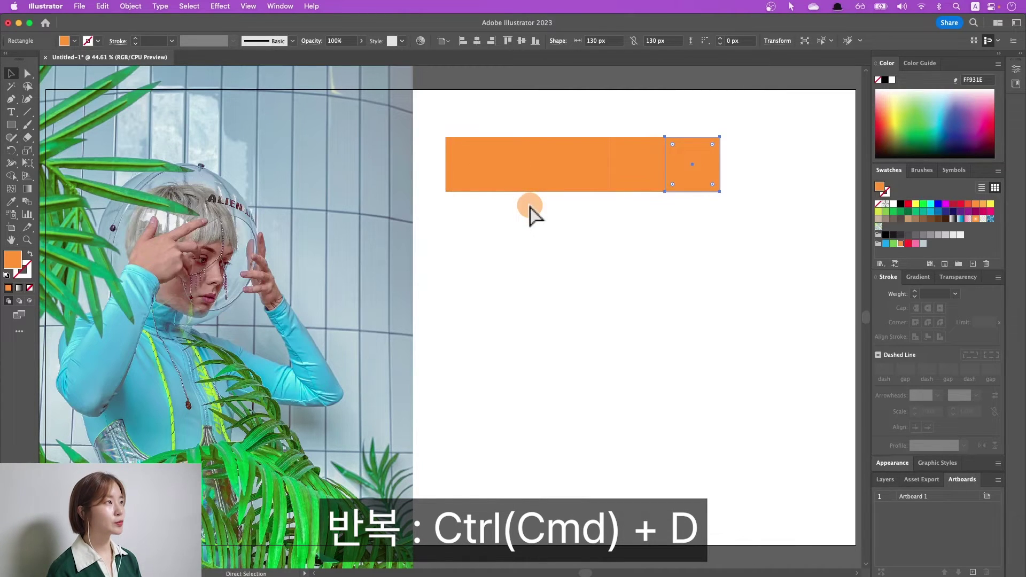
key(super+d)
key(super+d)
Delete the second, fourth and sixth squares of the row, leaving gaps one square wide.
click(544, 188)
shift+click(643, 177)
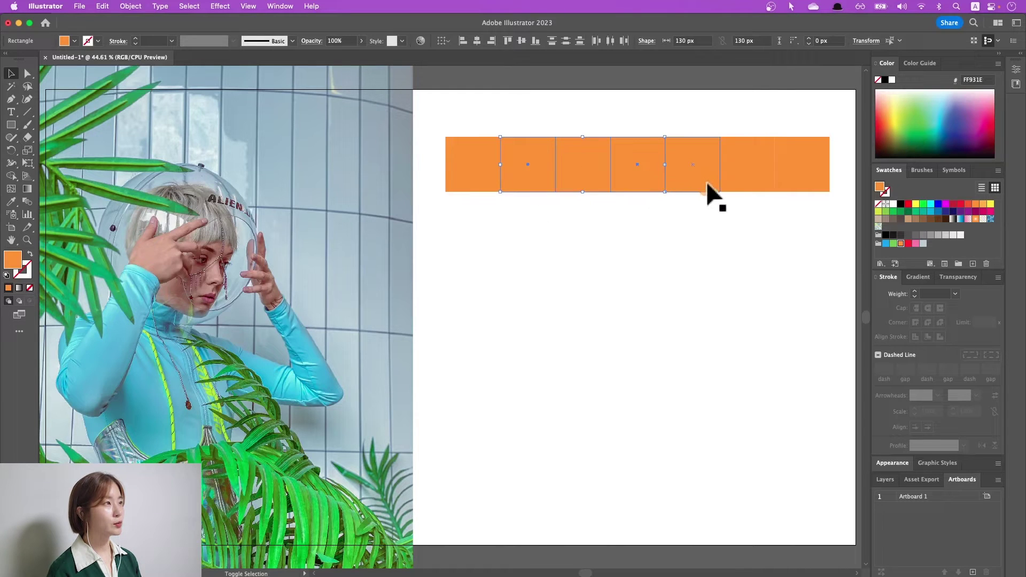
shift+click(736, 172)
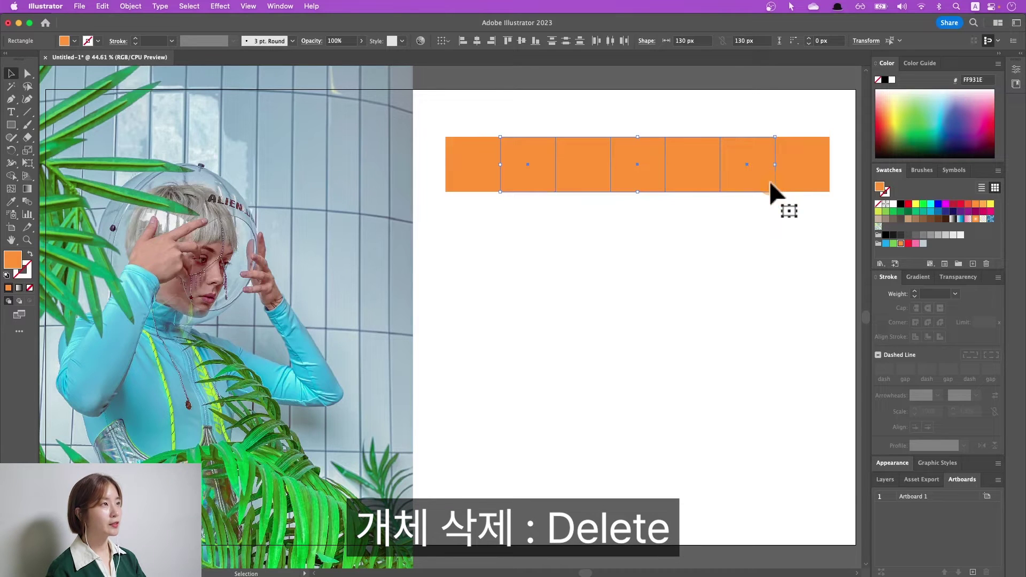
key(Delete)
click(484, 184)
click(521, 187)
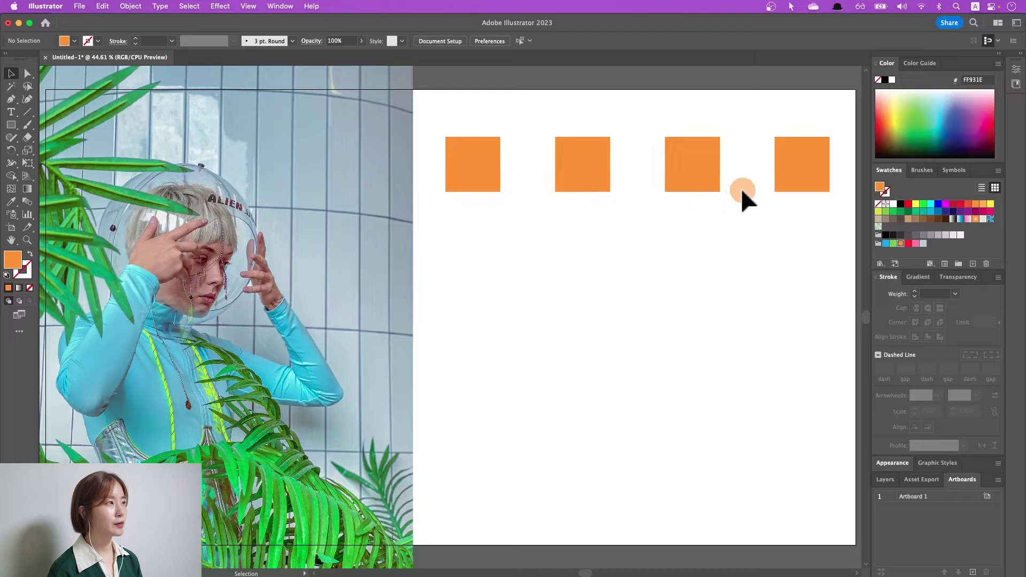
Duplicate the four squares one row down, offset one square to the right, as a second checkerboard row.
scroll(803, 206, right, 2)
drag(415, 218, 795, 150)
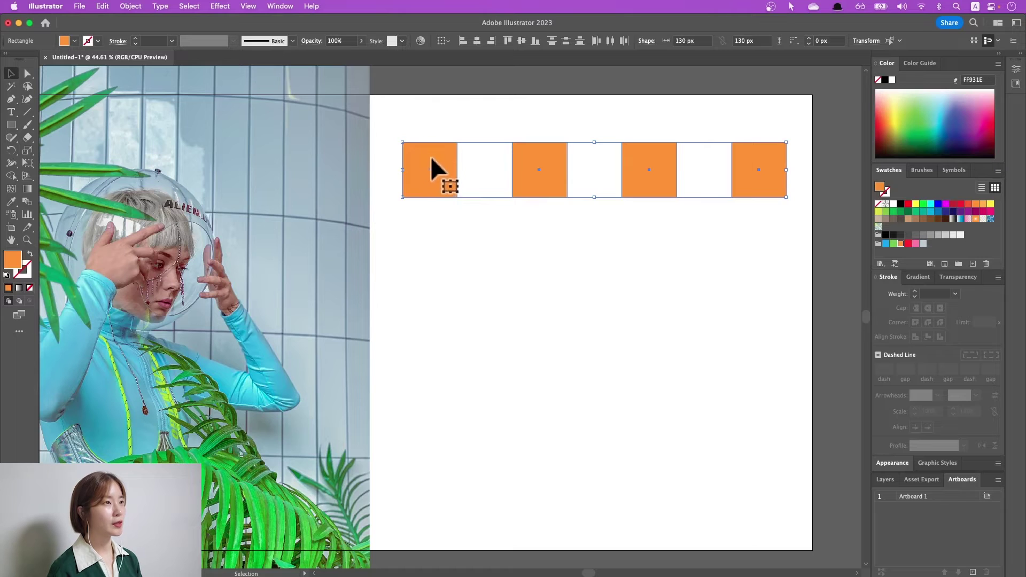
drag(432, 160, 492, 226)
Copy both checkerboard rows directly below and repeat the copy once to build a six-row pattern.
drag(397, 252, 791, 152)
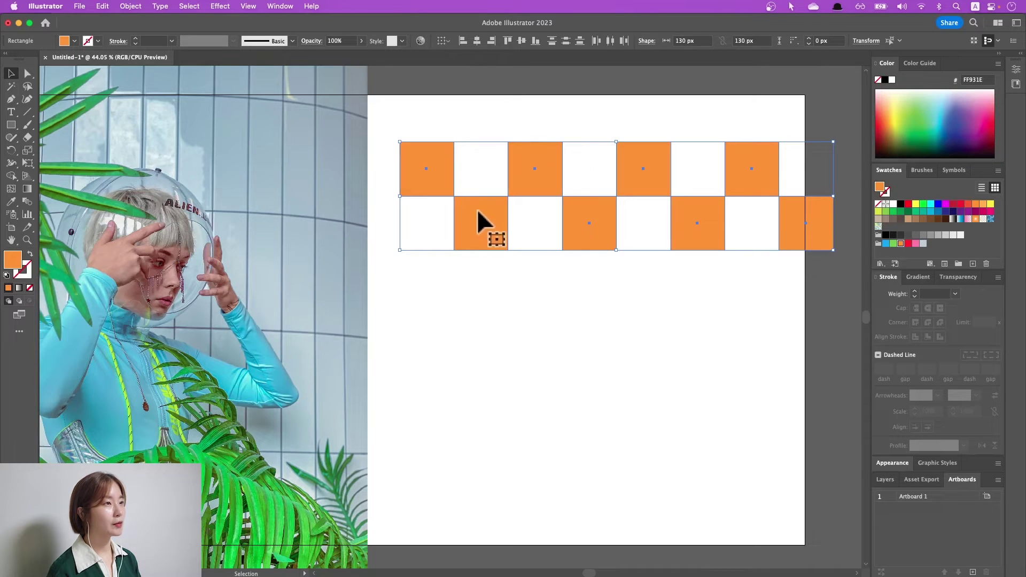
alt+drag(478, 222, 480, 333)
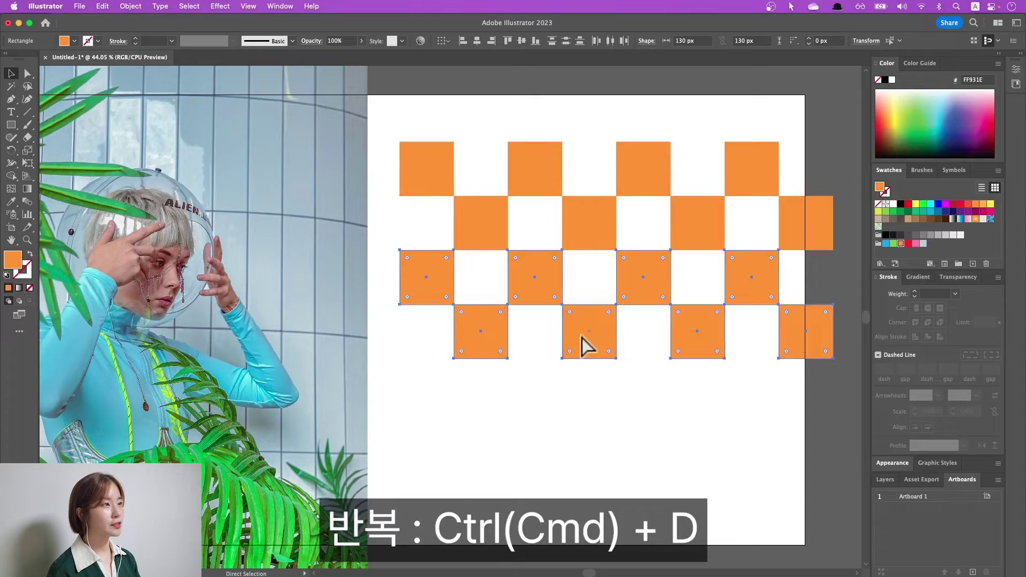
key(super+d)
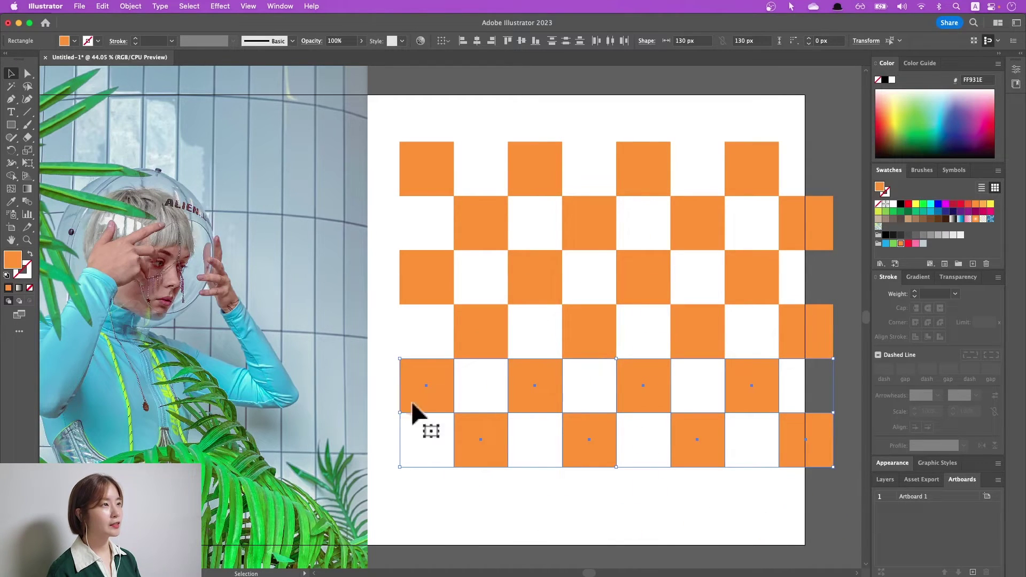
click(787, 527)
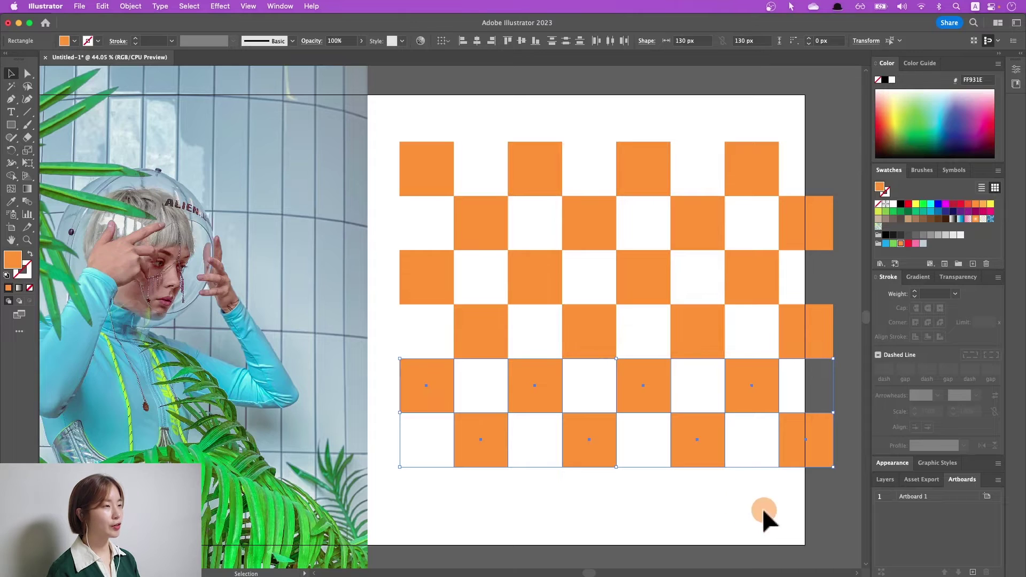
Rearrange individual squares into an irregular checker pattern with one double-size square, and scale the pattern to about 115 px per small square.
scroll(762, 508, down, 1)
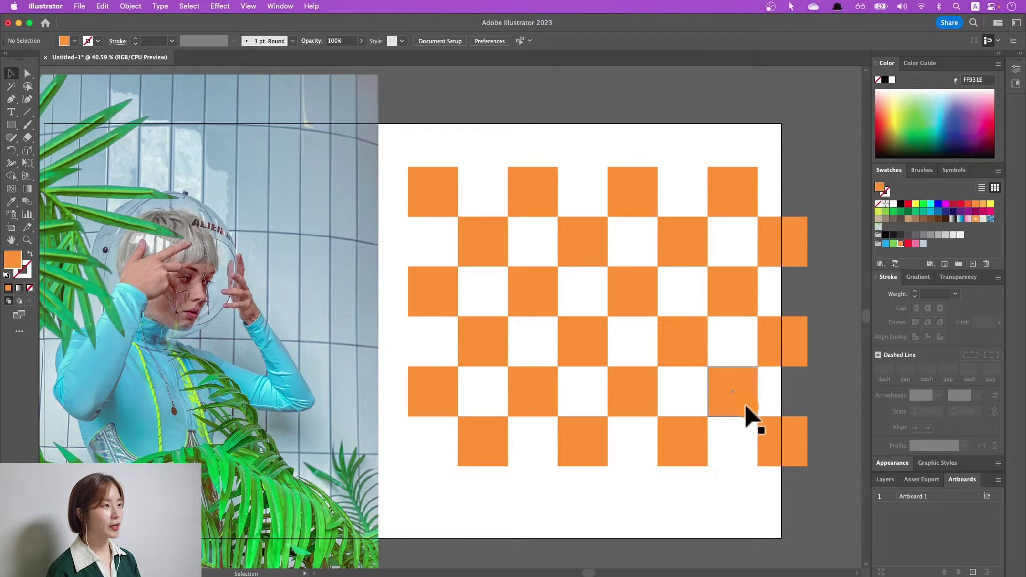
drag(782, 441, 483, 142)
drag(783, 242, 582, 142)
drag(435, 194, 632, 242)
drag(782, 341, 632, 491)
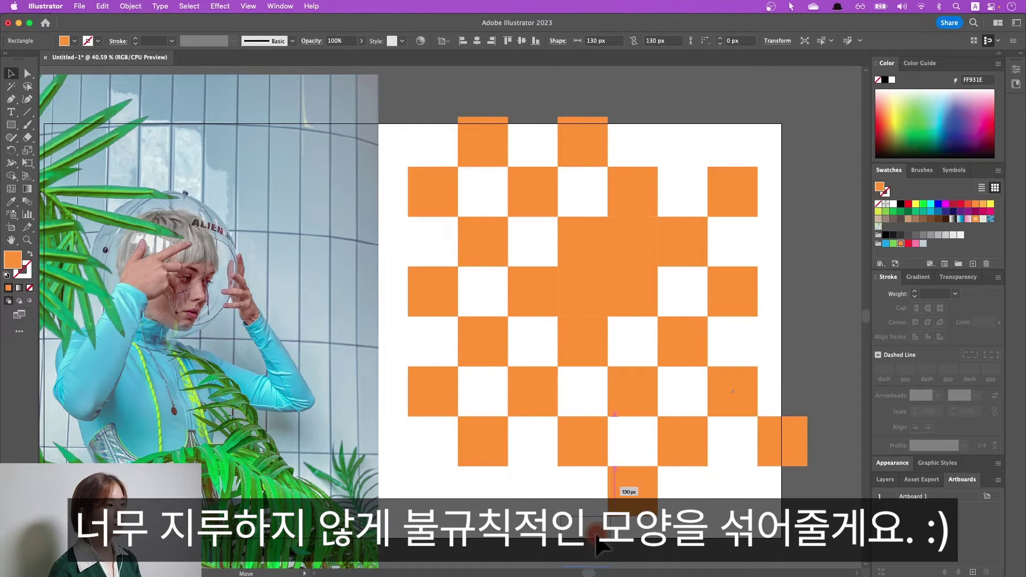
drag(733, 392, 533, 491)
scroll(738, 392, left, 2)
drag(435, 299, 436, 498)
scroll(764, 407, down, 2)
drag(522, 136, 573, 434)
scroll(687, 412, down, 1)
click(726, 192)
key(super+a)
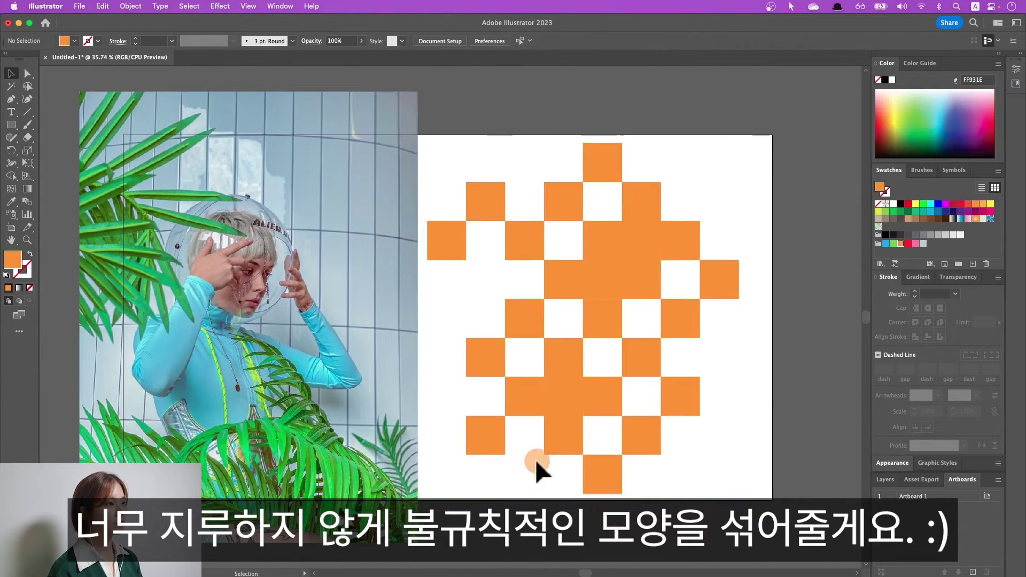
Move the photo behind the irregular square pattern so it covers the whole pattern area.
click(283, 147)
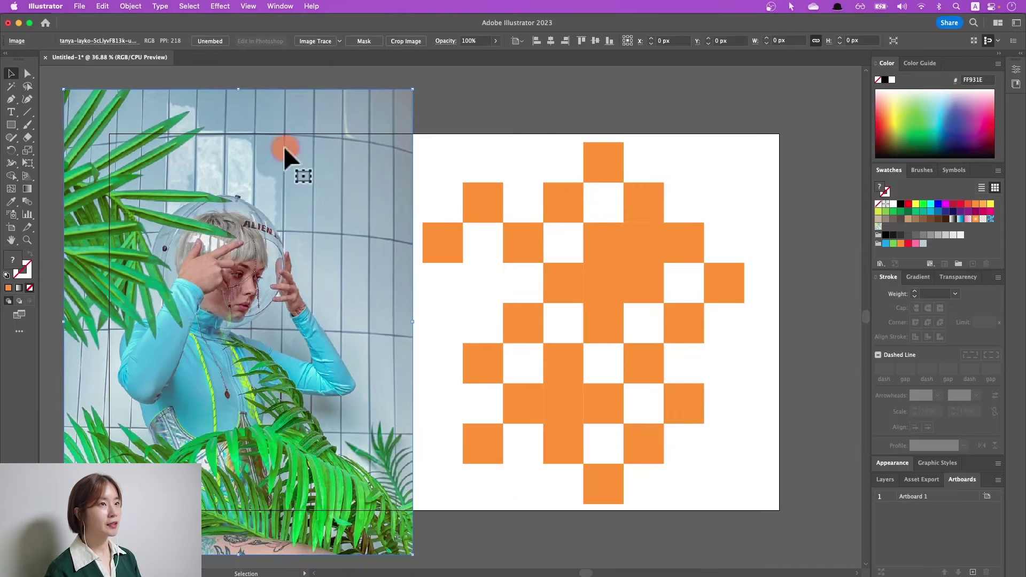
drag(197, 132, 551, 135)
click(368, 262)
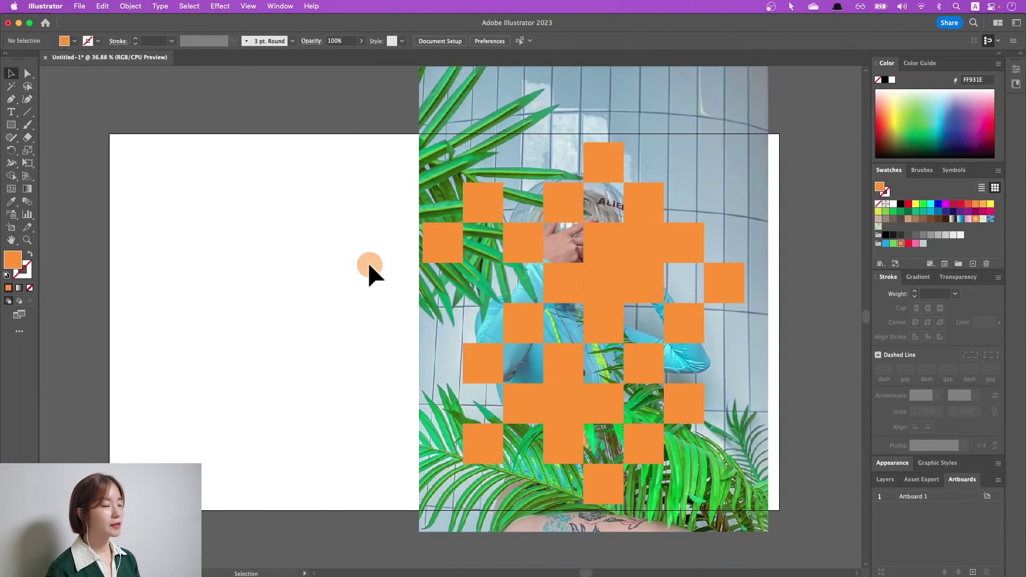
Try making a clipping mask from the photo and all the separate squares, and undo it.
drag(458, 171, 763, 459)
right_click(691, 177)
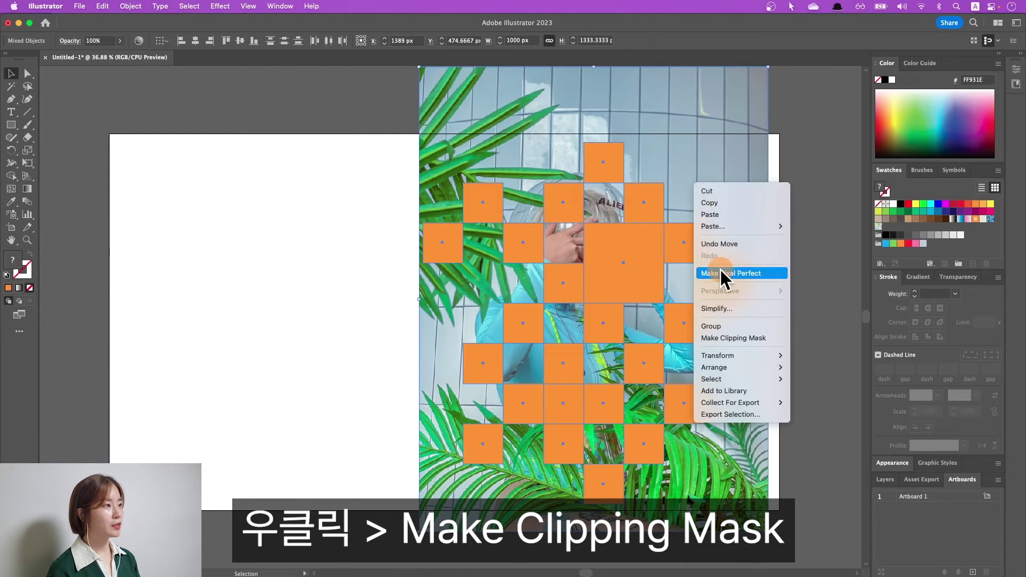
click(731, 337)
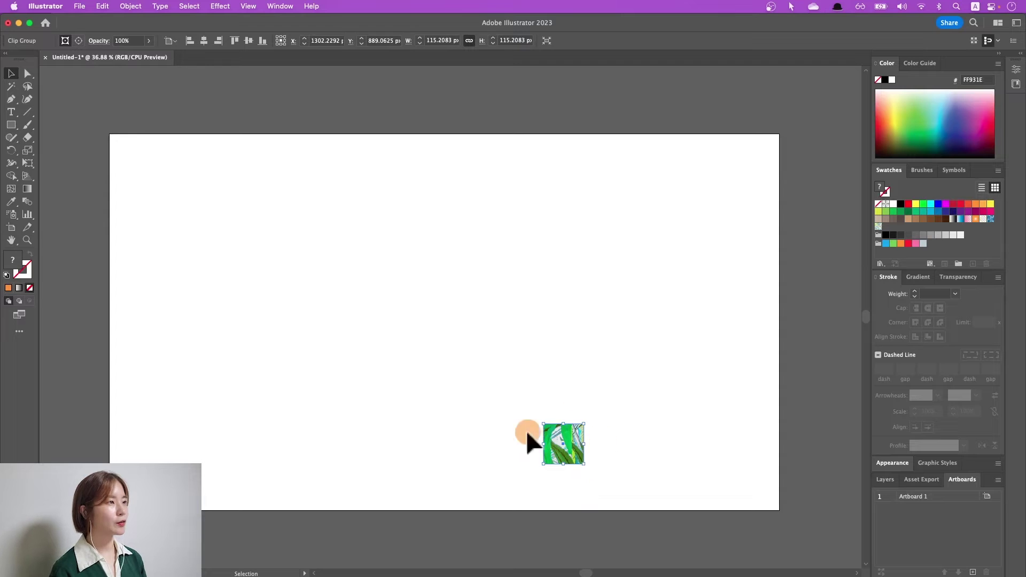
click(624, 419)
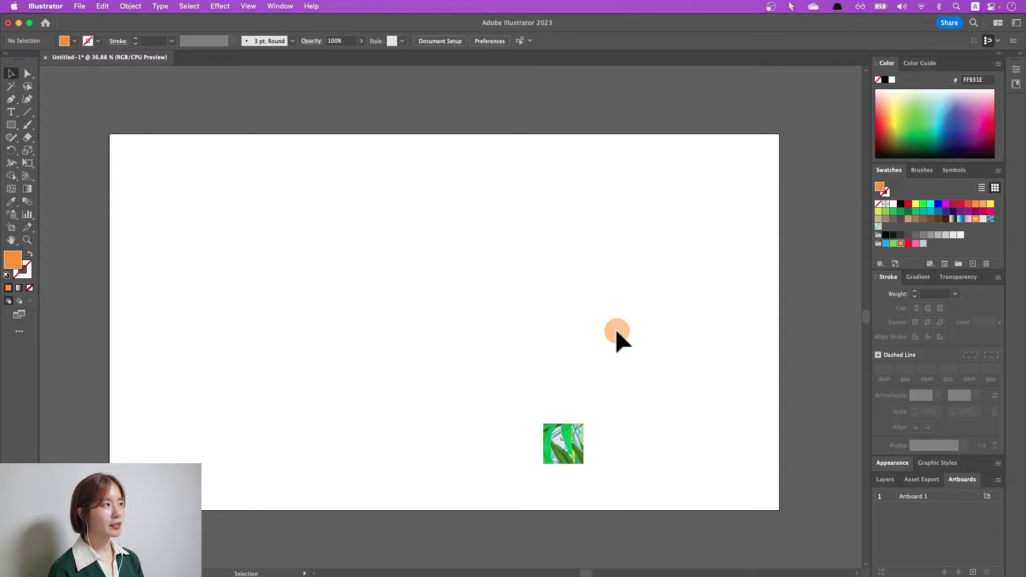
key(super+z)
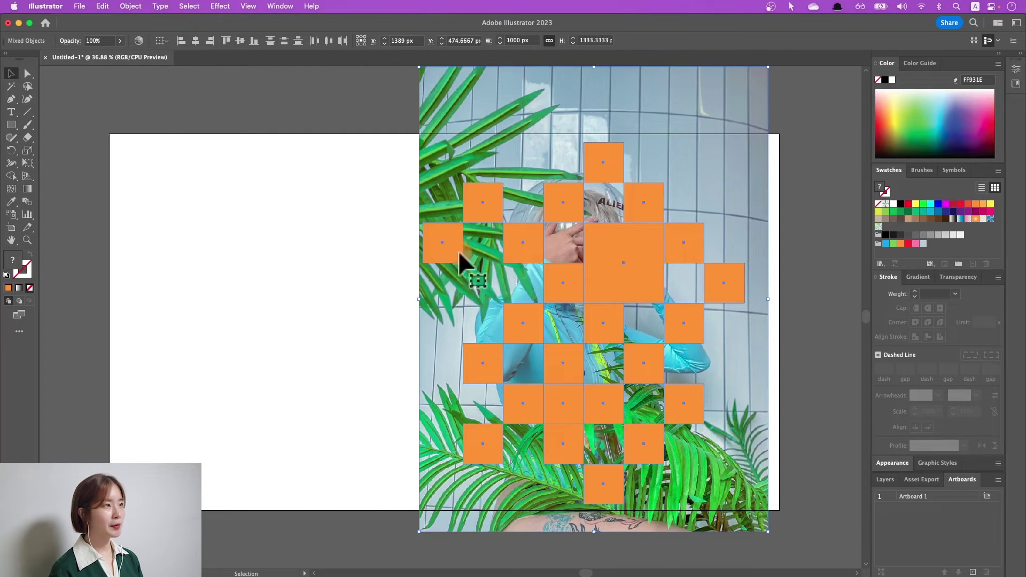
Select individual squares of the pattern to check whether they are separate objects.
click(373, 342)
click(476, 216)
click(574, 293)
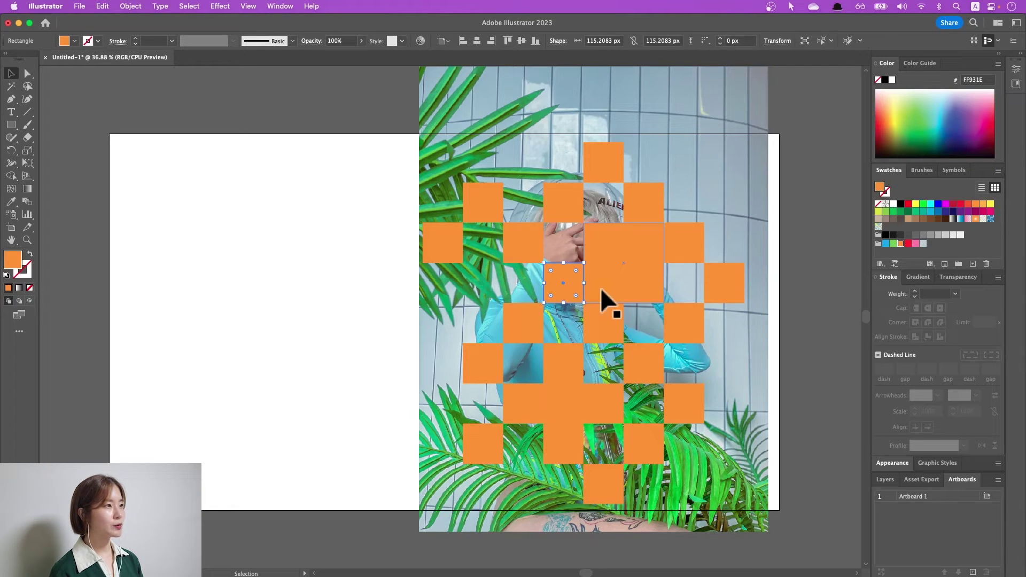
Select all the orange squares without the photo and combine them into one compound path.
click(596, 202)
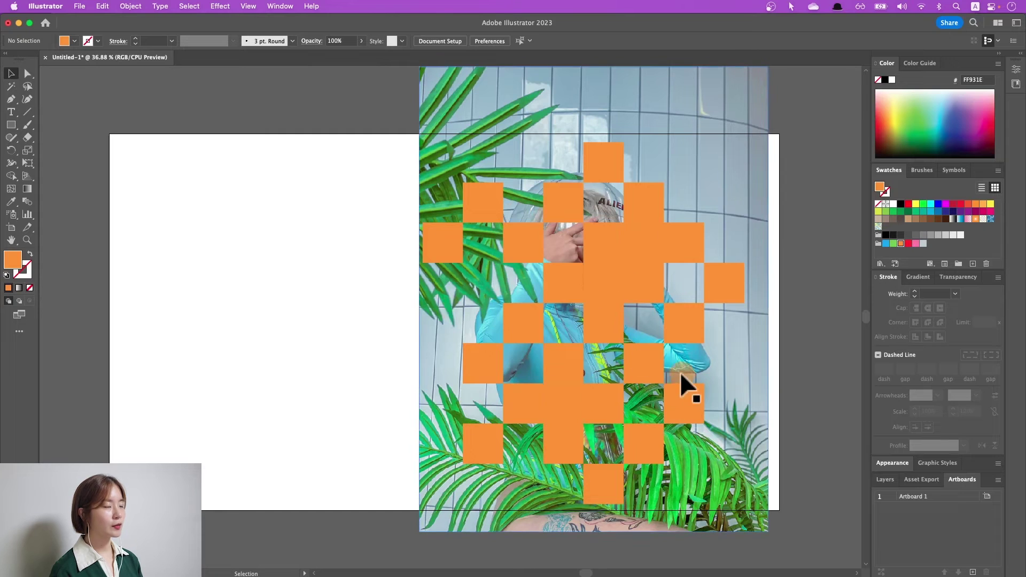
click(381, 231)
drag(394, 154, 746, 500)
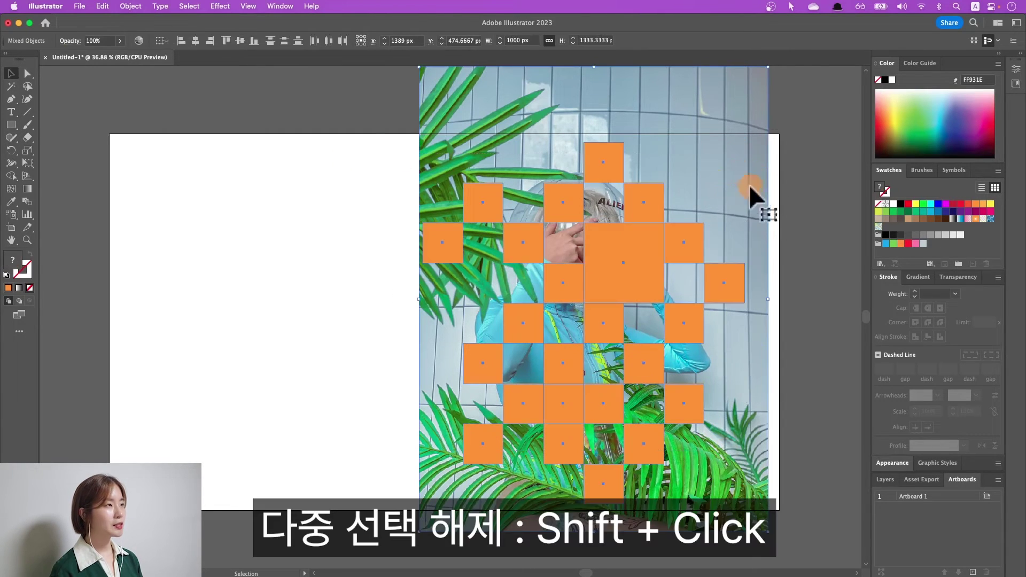
shift+click(713, 175)
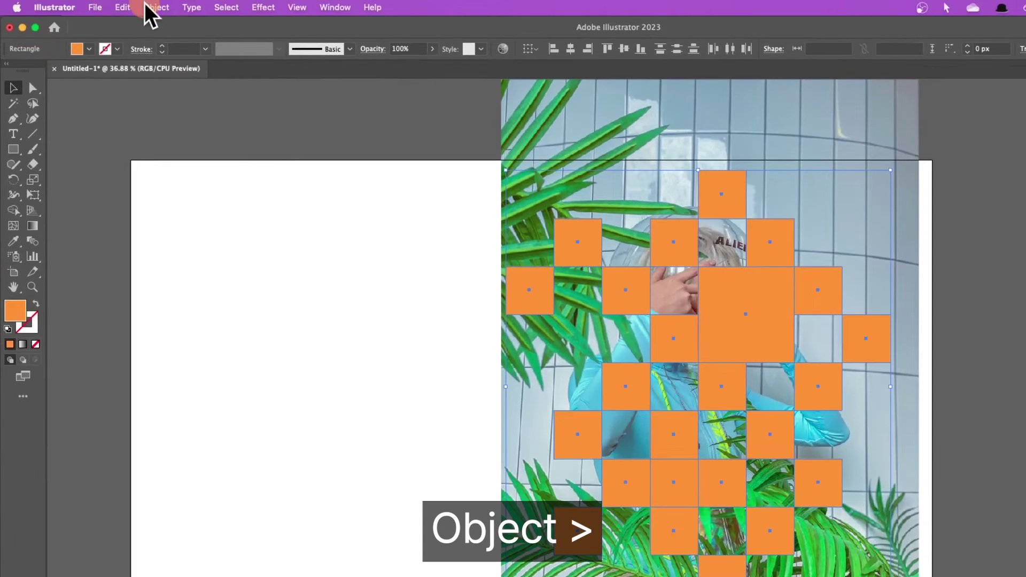
click(147, 7)
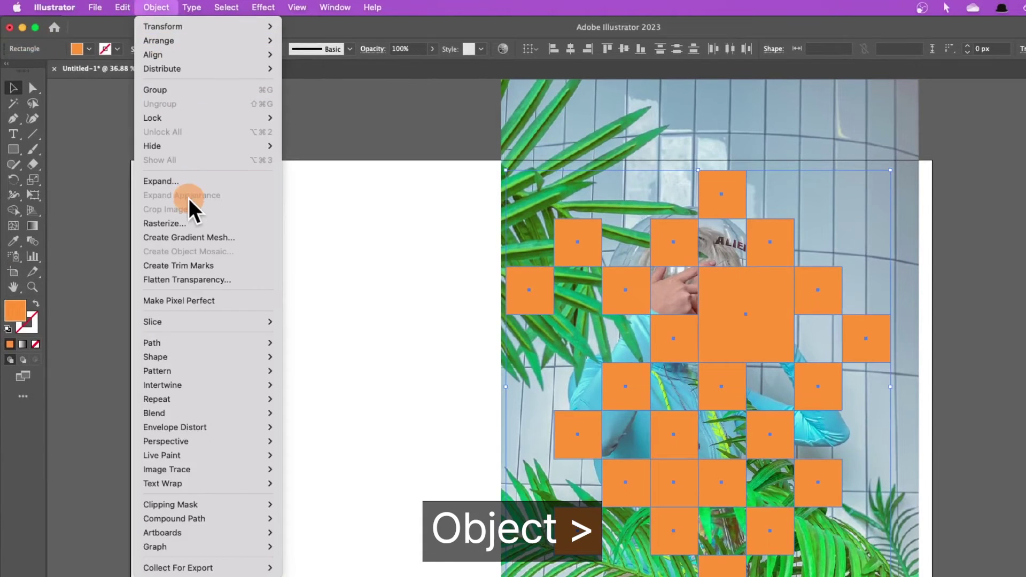
mouse_move(219, 521)
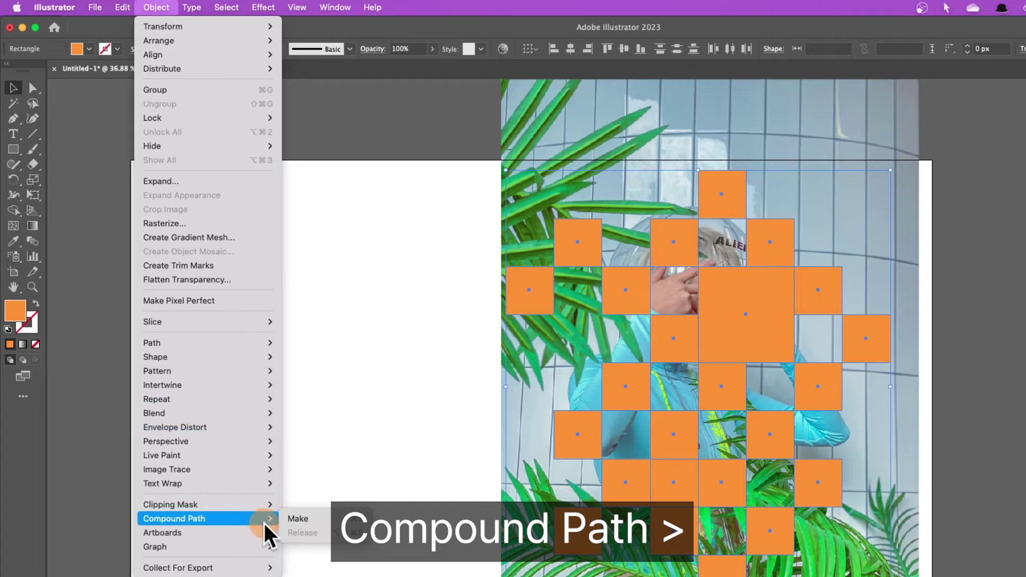
click(315, 522)
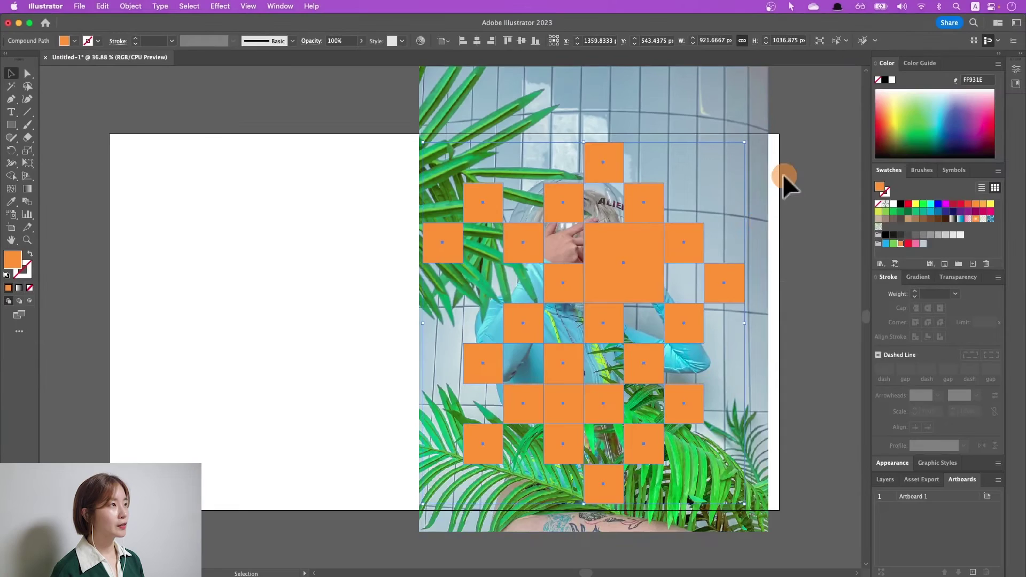
Make a clipping mask from the compound path and the photo, and undo both the mask and the compound path.
click(913, 231)
shift+click(764, 196)
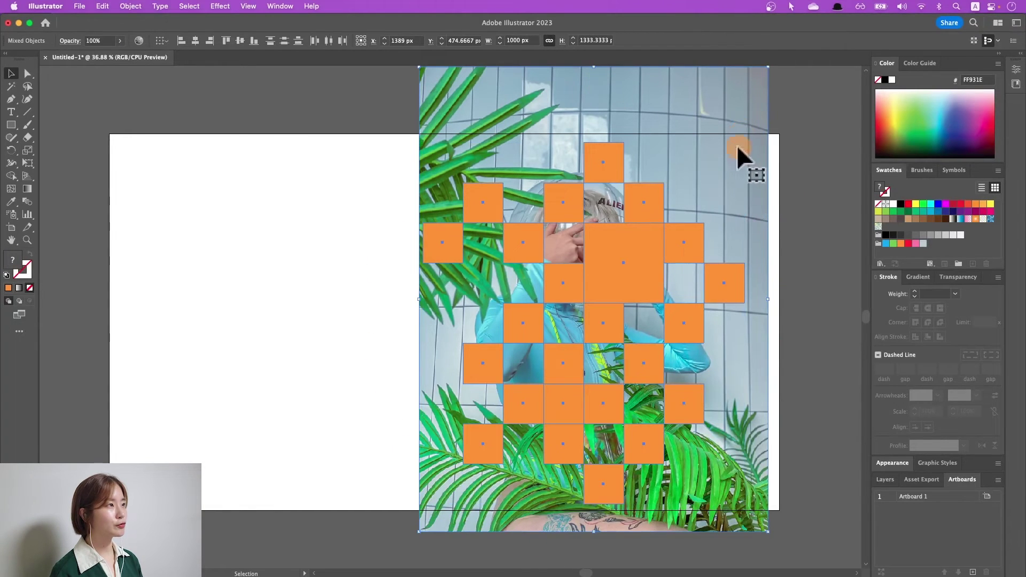
right_click(720, 203)
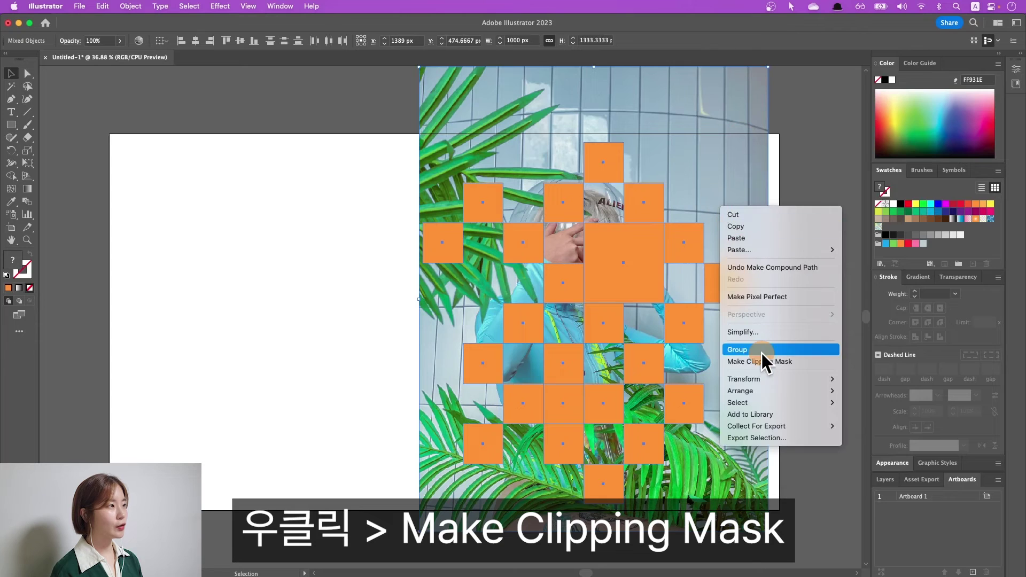
click(789, 362)
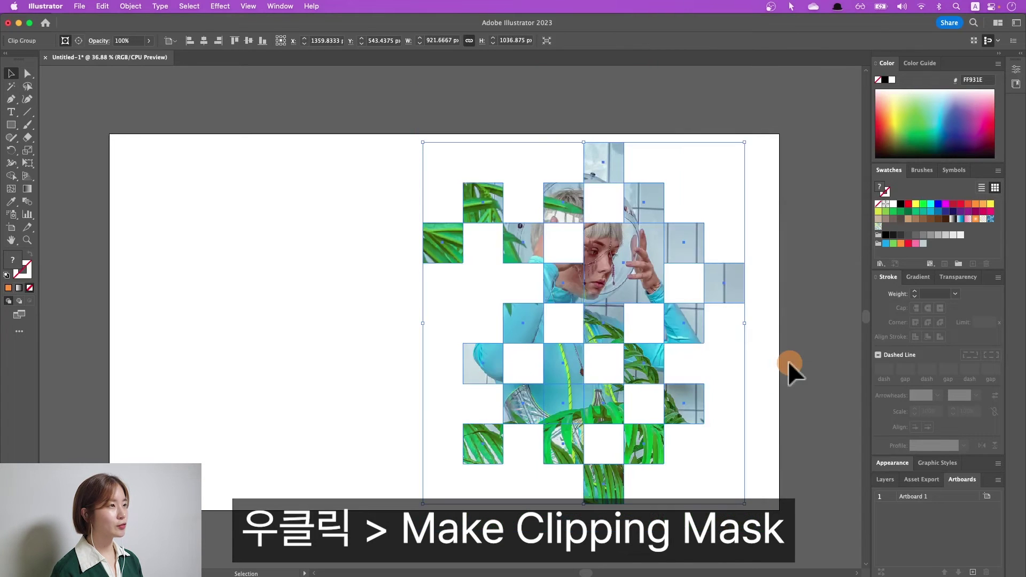
click(807, 177)
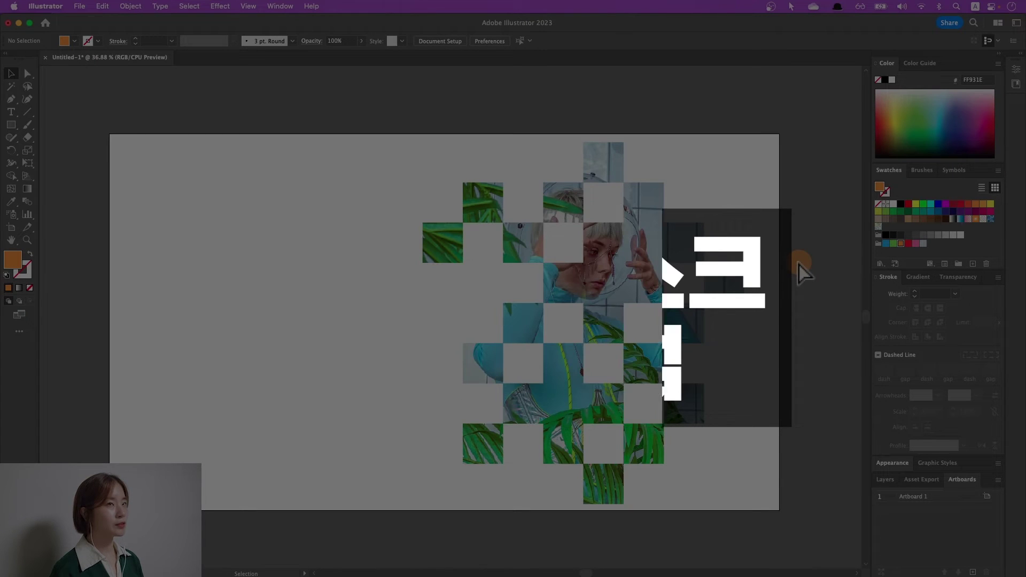
key(super+z)
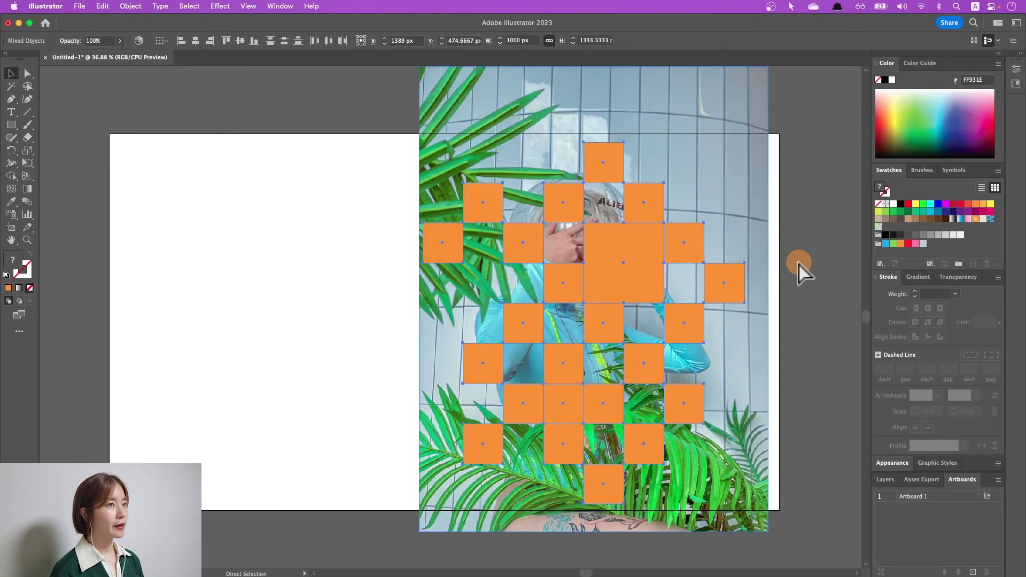
Try merging all the squares, excluding the photo, with Pathfinder Unite, and select an isolated square to check whether it is separate.
click(746, 270)
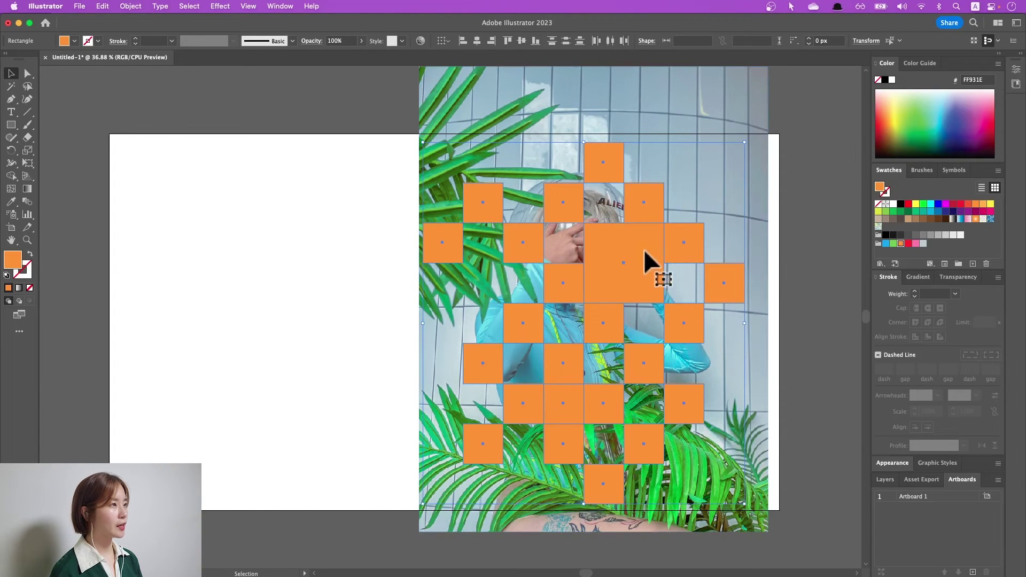
key(shift+super+F9)
click(804, 119)
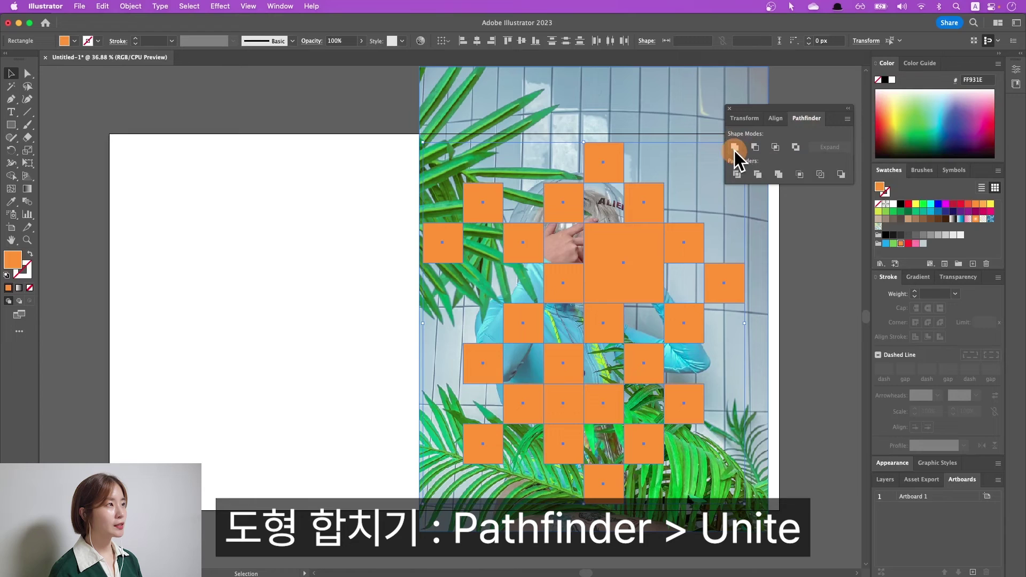
click(733, 147)
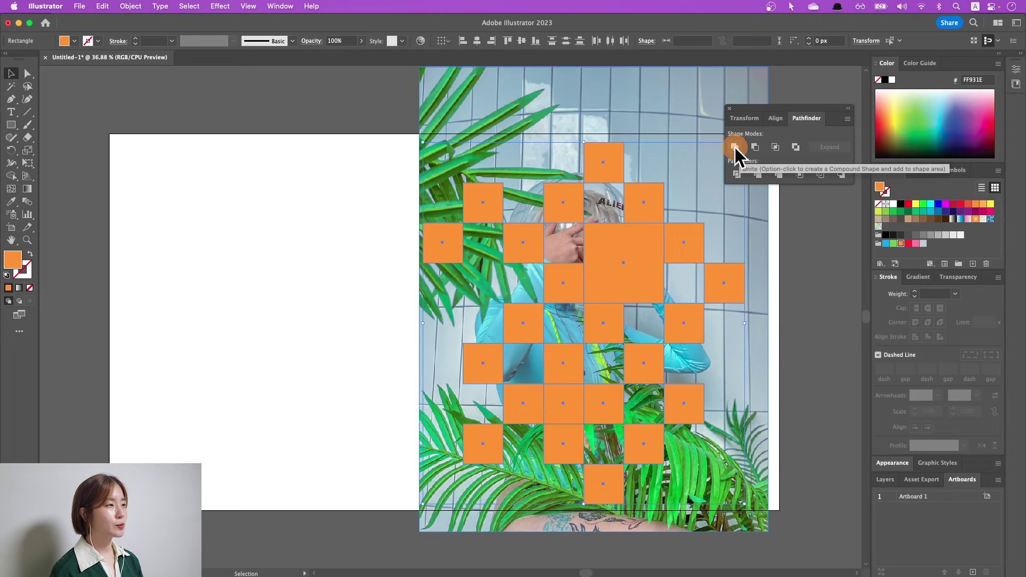
click(735, 148)
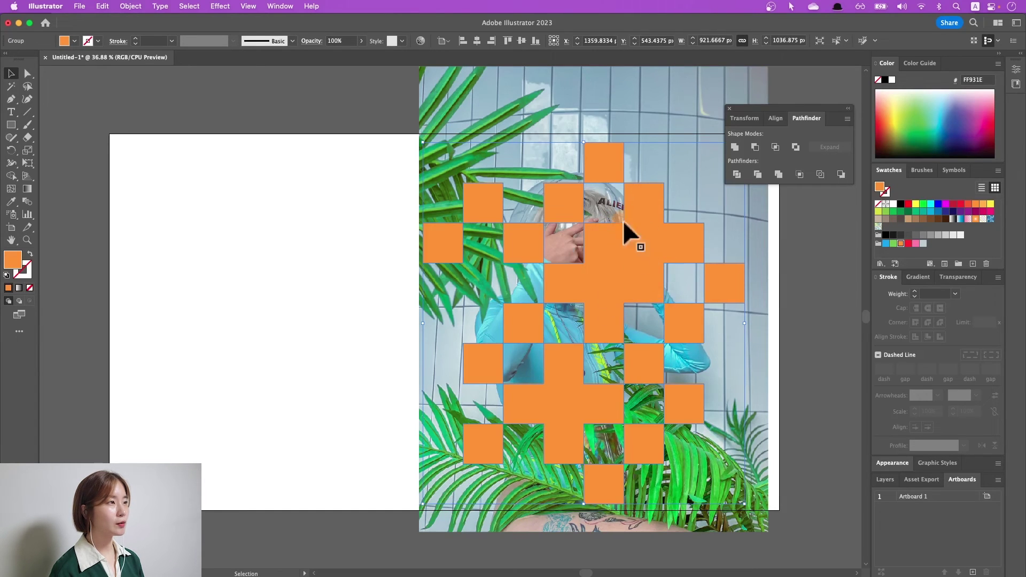
key(super+shift+a)
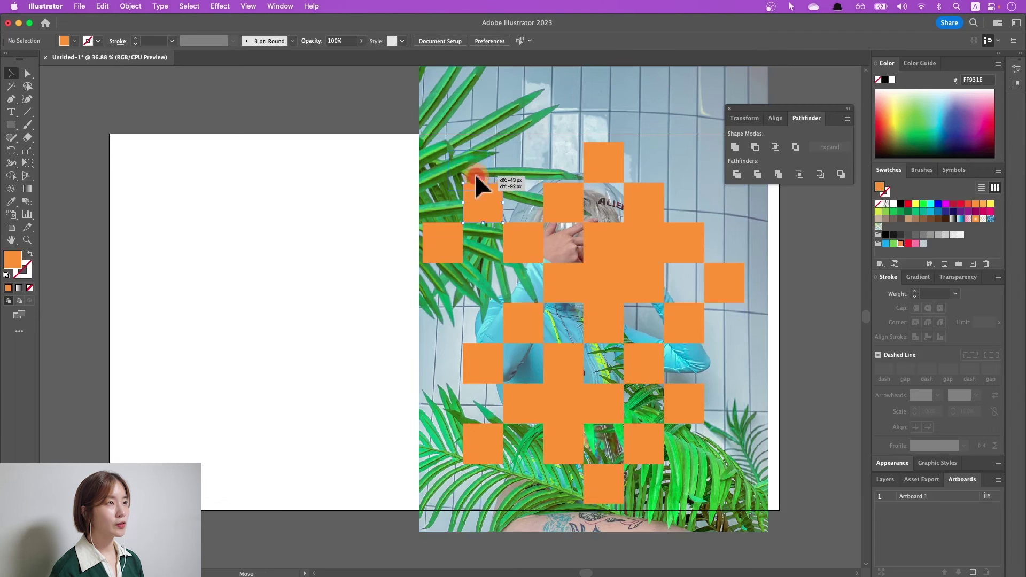
super+click(481, 194)
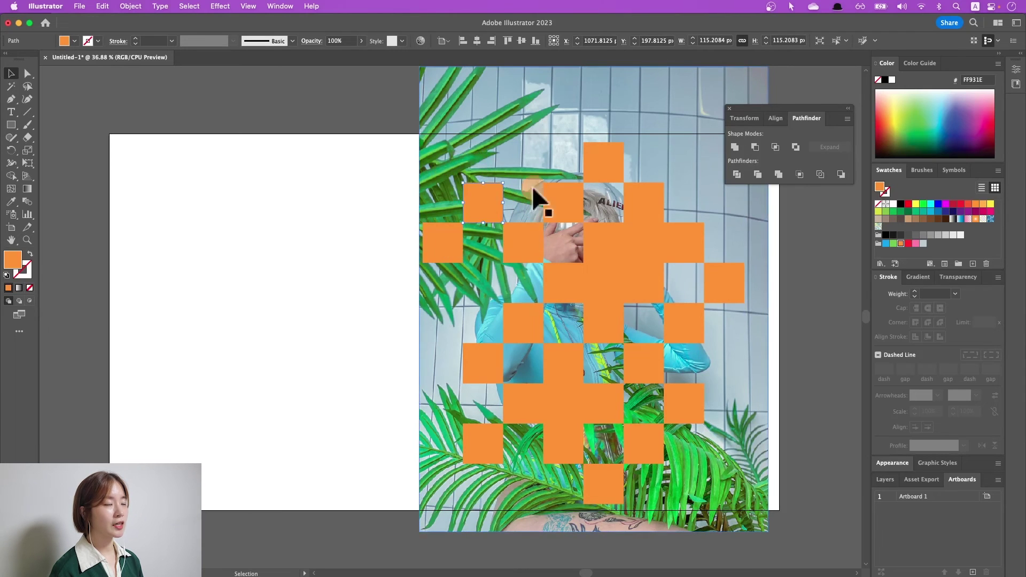
Try making a clipping mask directly from the photo and the uncombined squares, and undo it.
click(499, 174)
drag(376, 101, 745, 499)
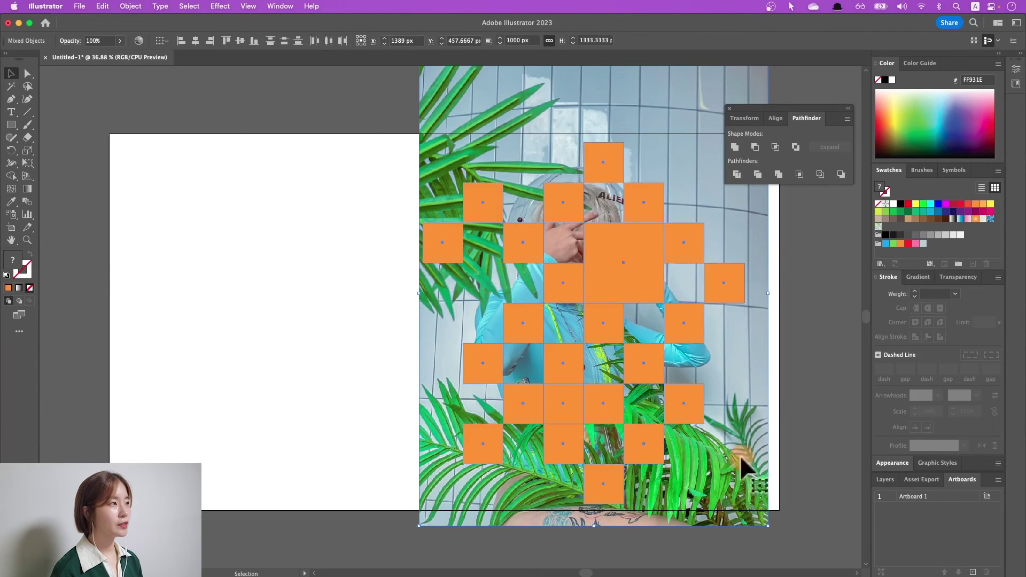
right_click(689, 183)
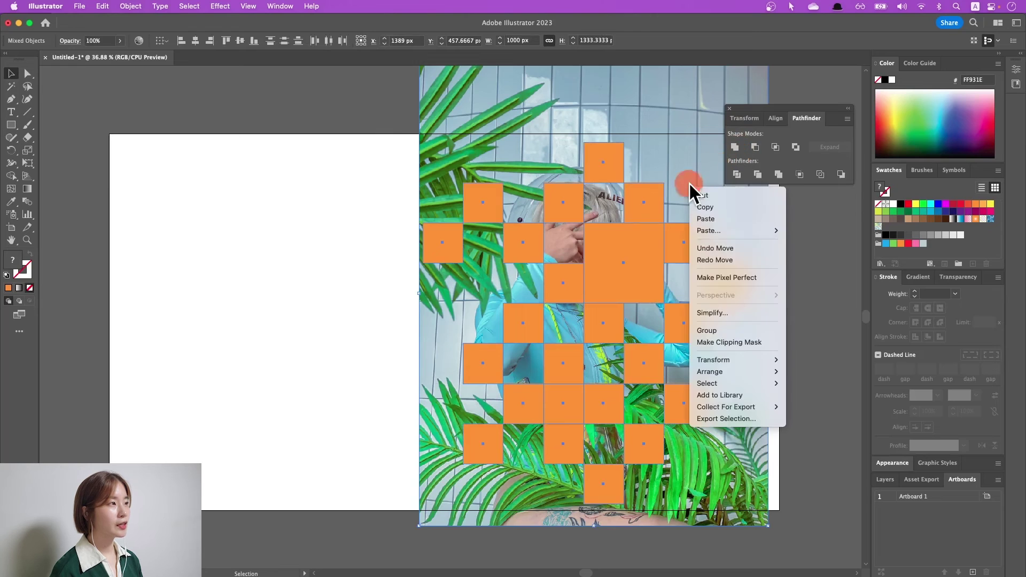
click(722, 342)
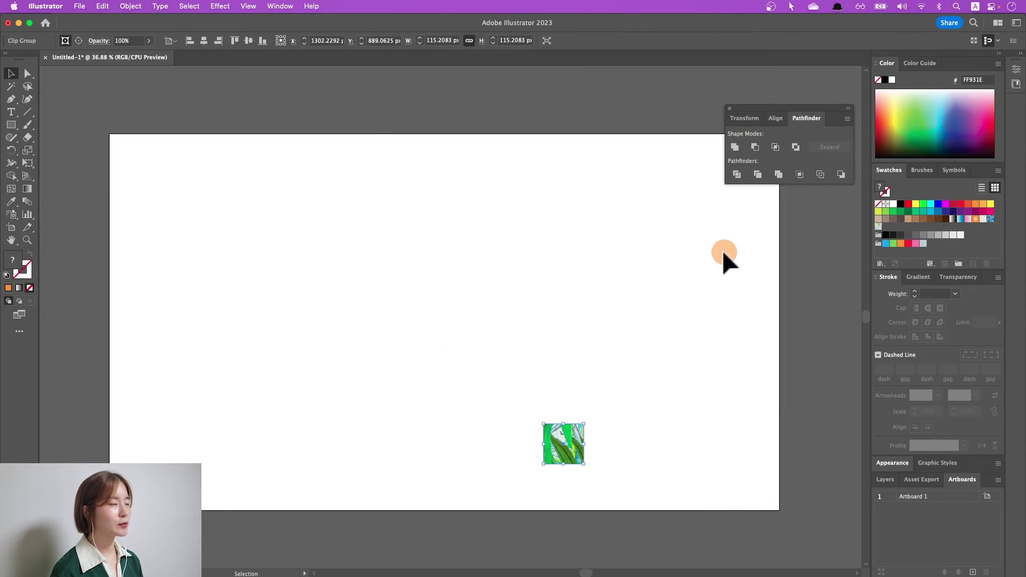
key(super+z)
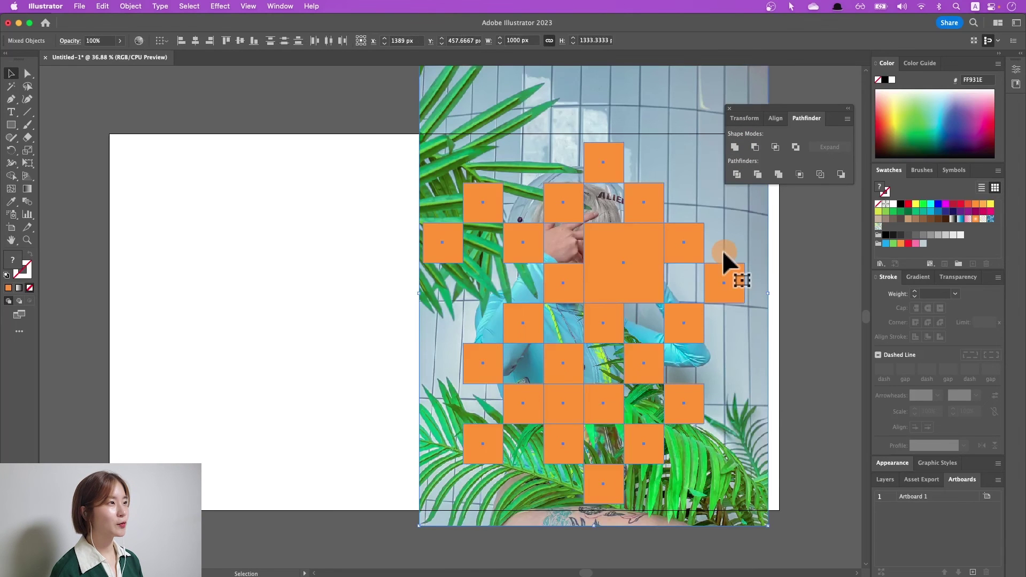
Combine all the squares, excluding the photo, into a compound path and use it as a clipping mask on the photo.
click(815, 280)
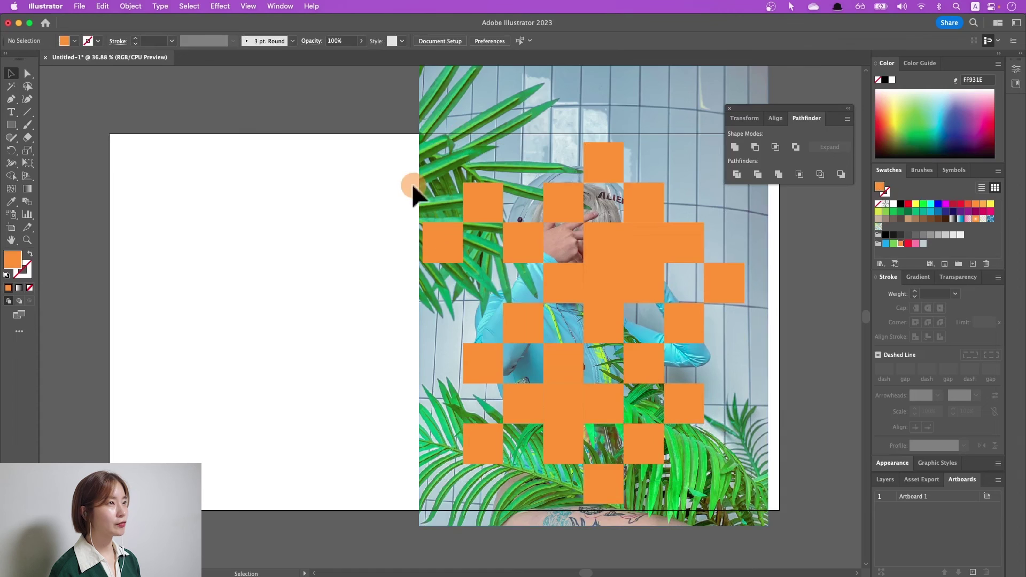
key(super+a)
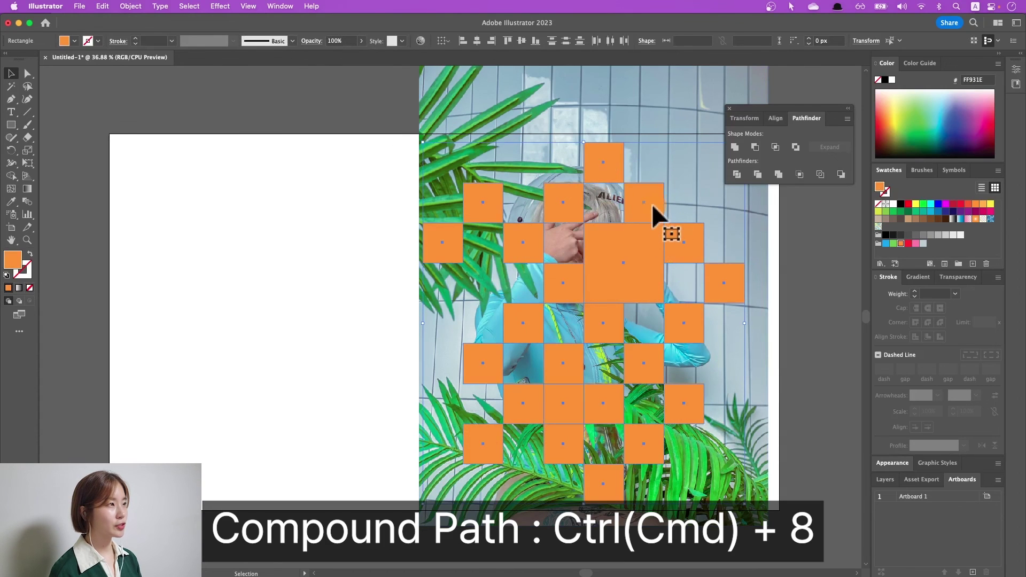
key(super+8)
drag(380, 105, 751, 494)
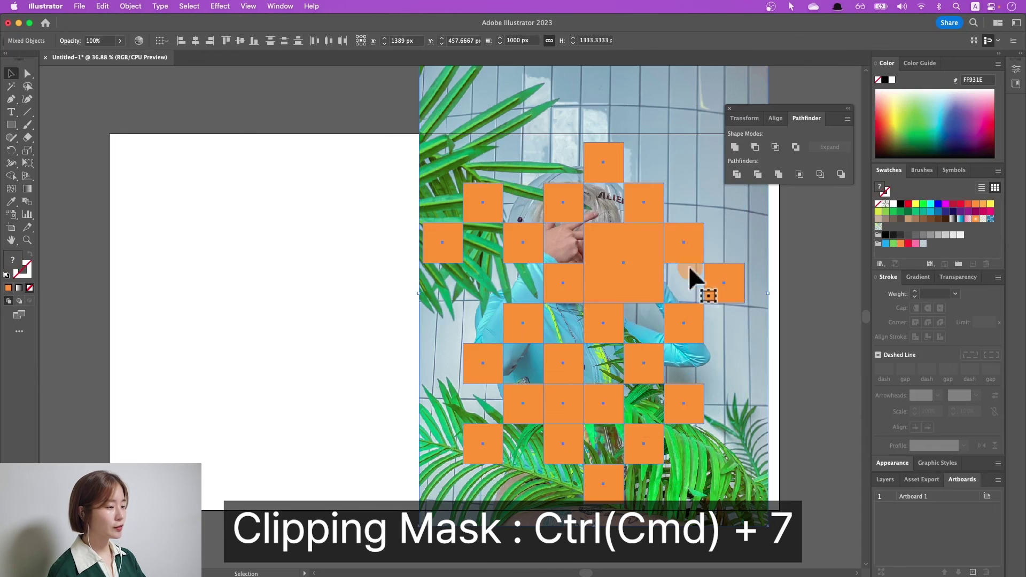
key(super+7)
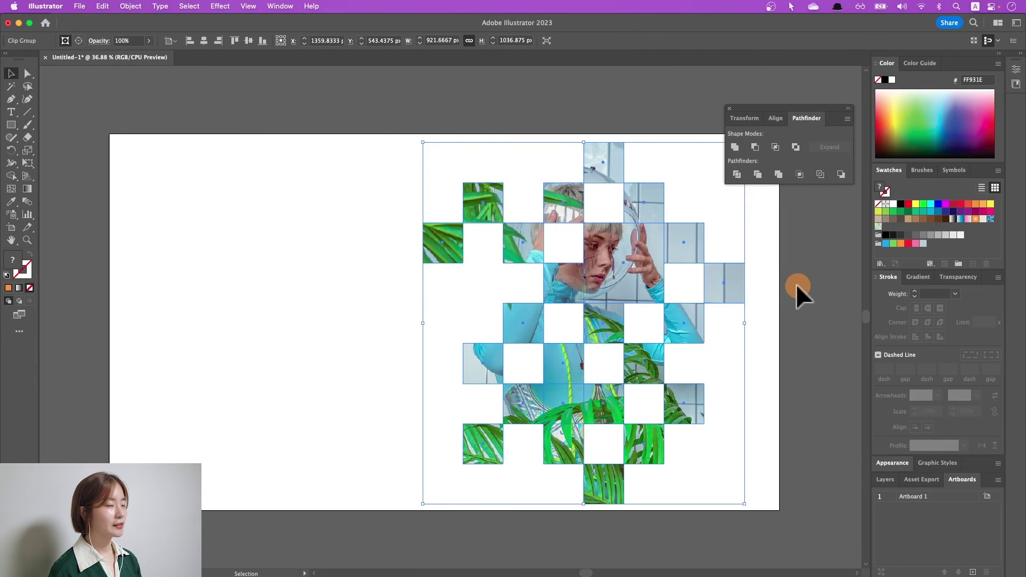